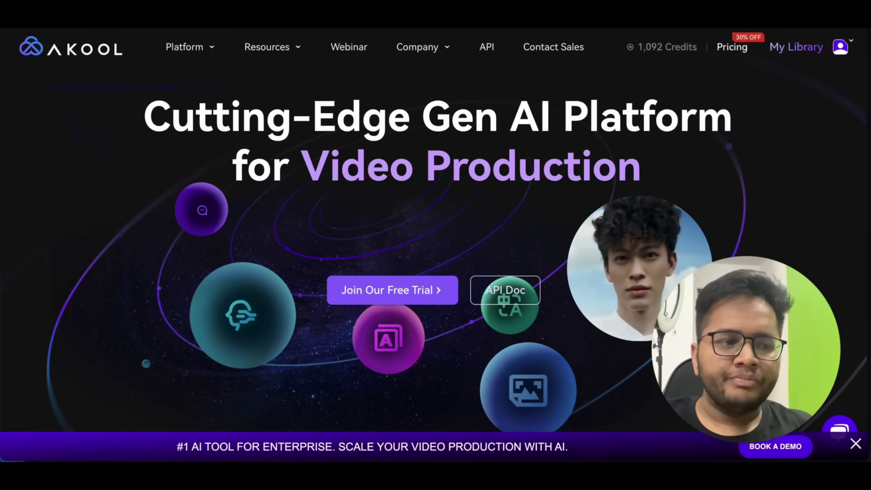
- Open Realistic Avatar from the Platform menu and launch the AI avatar video editor
click(210, 47)
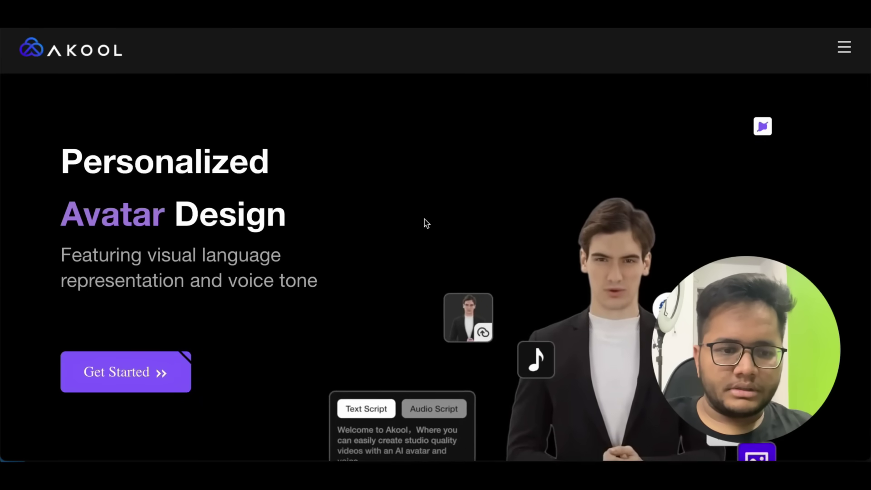
scroll(426, 222, down, 1)
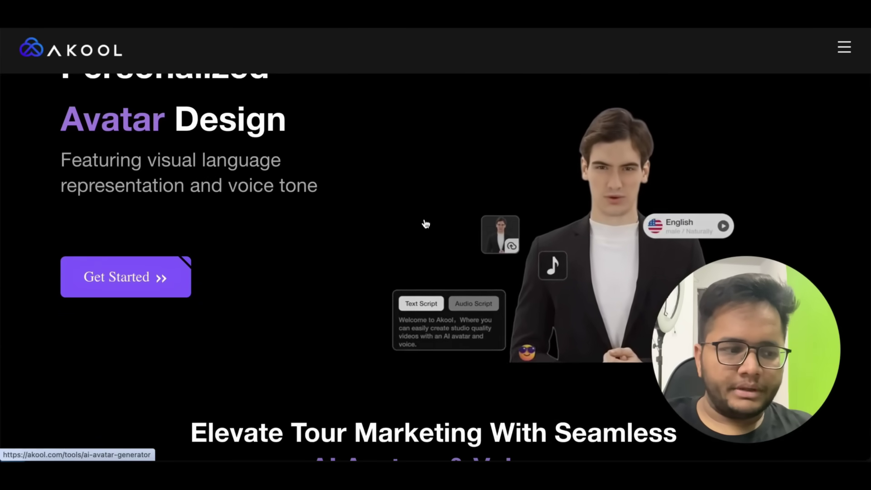
click(135, 277)
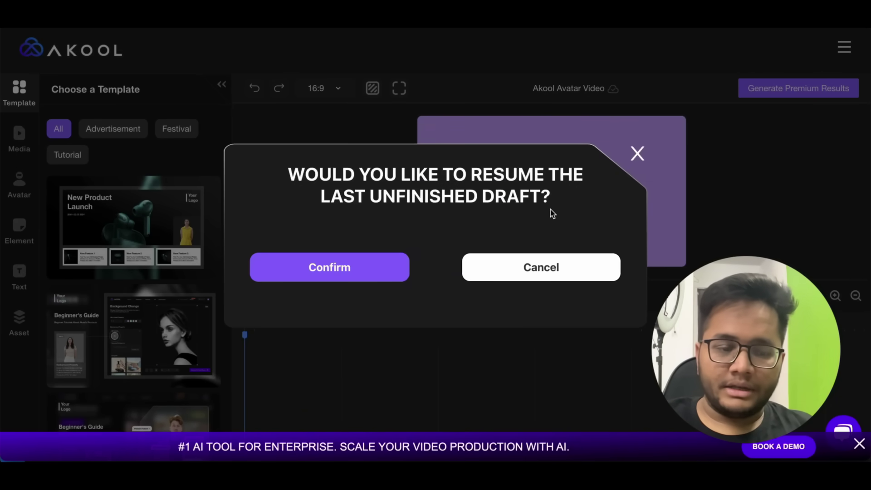
- Decline the old draft and start editing the Beginner's Guide template
click(543, 270)
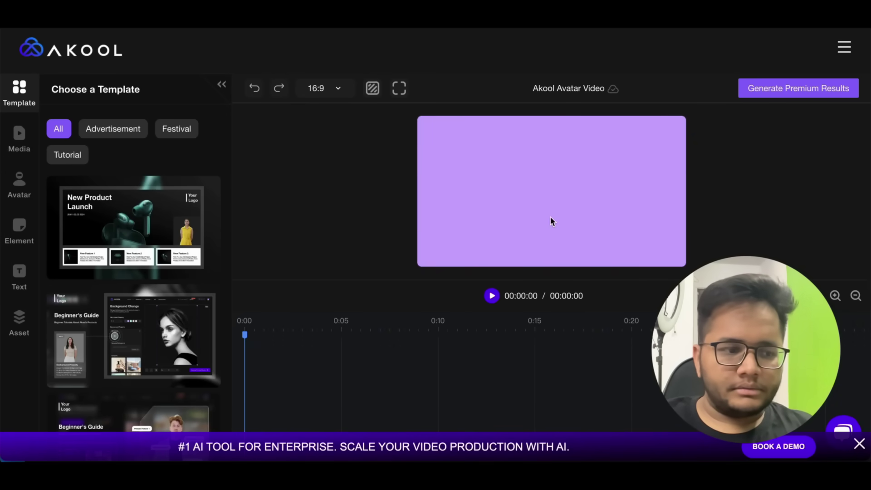
scroll(173, 240, down, 5)
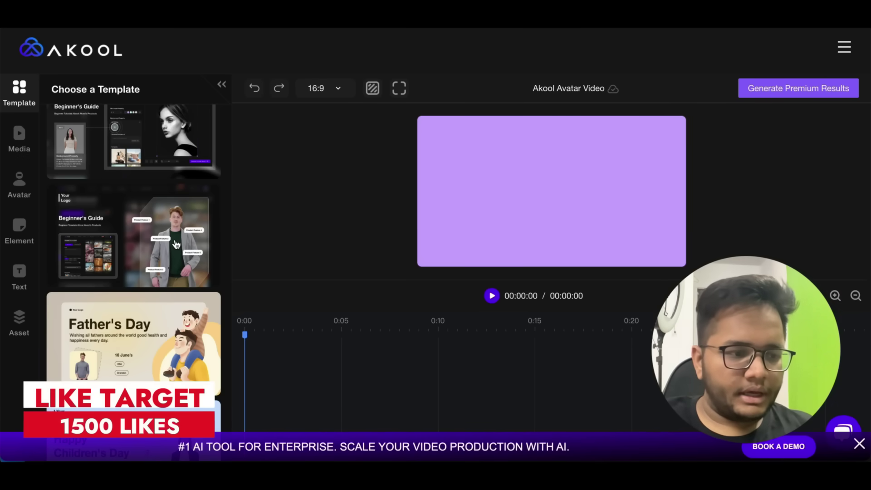
click(183, 240)
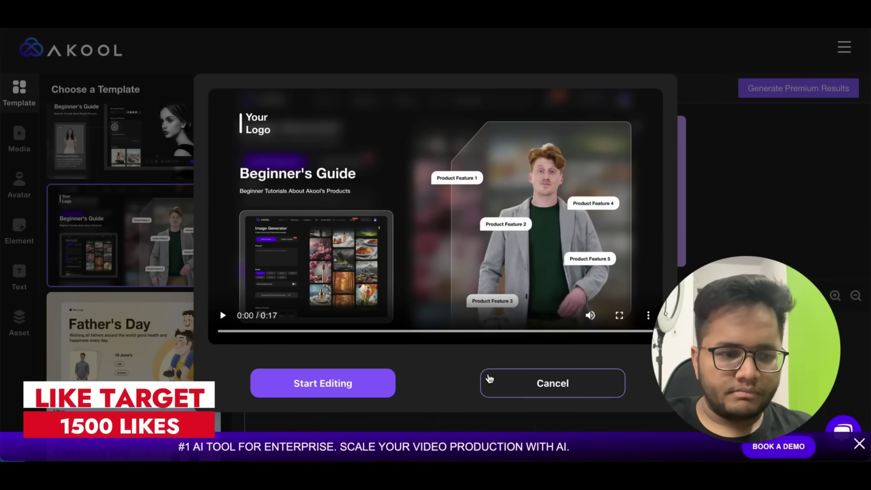
click(319, 389)
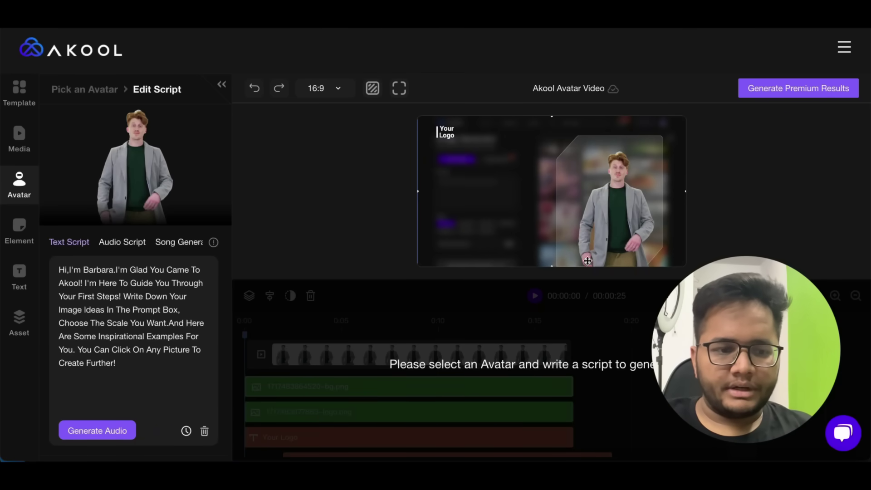
- Replace the avatar's script with a self-introduction welcoming viewers back, and generate its audio
click(606, 198)
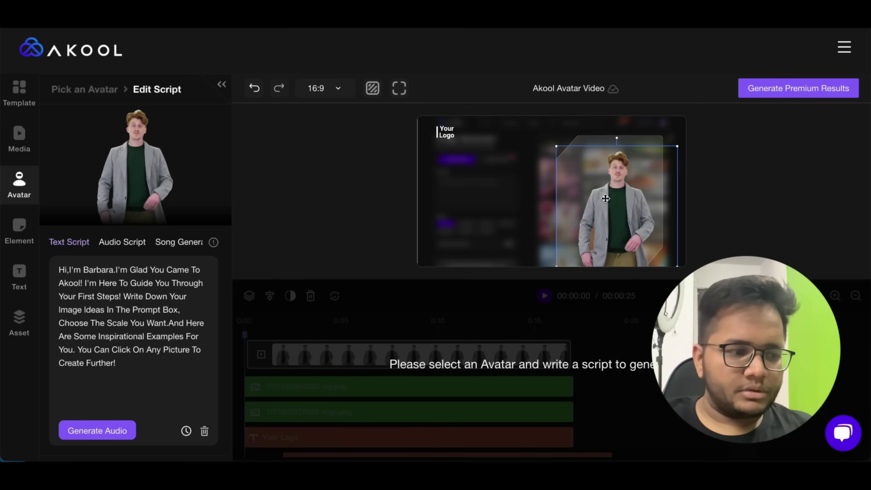
click(143, 367)
key(ctrl+a)
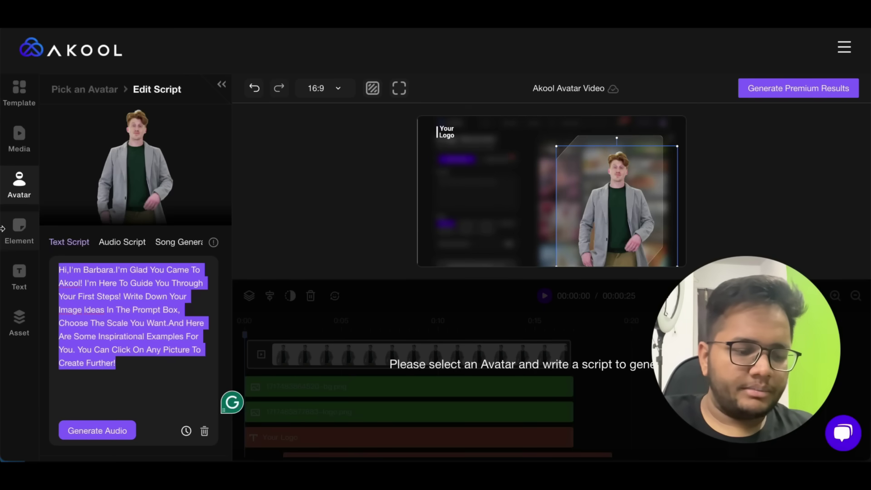
text(Hi I)
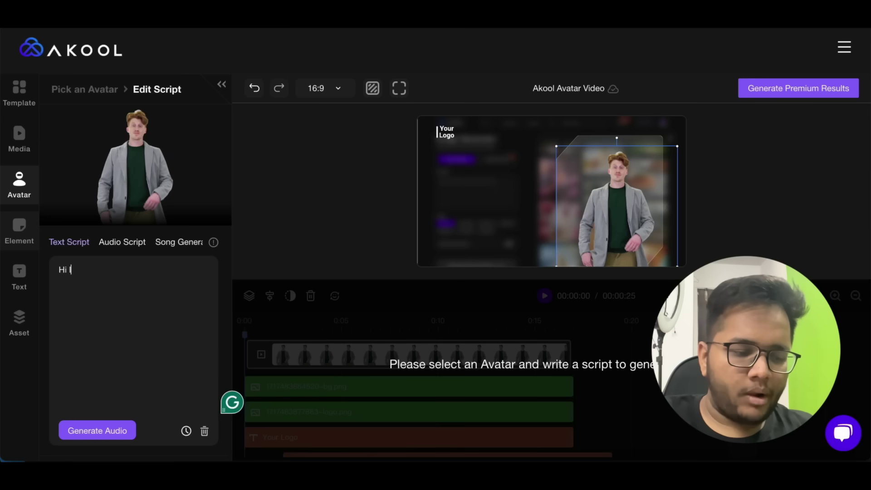
text( am Arsh Go)
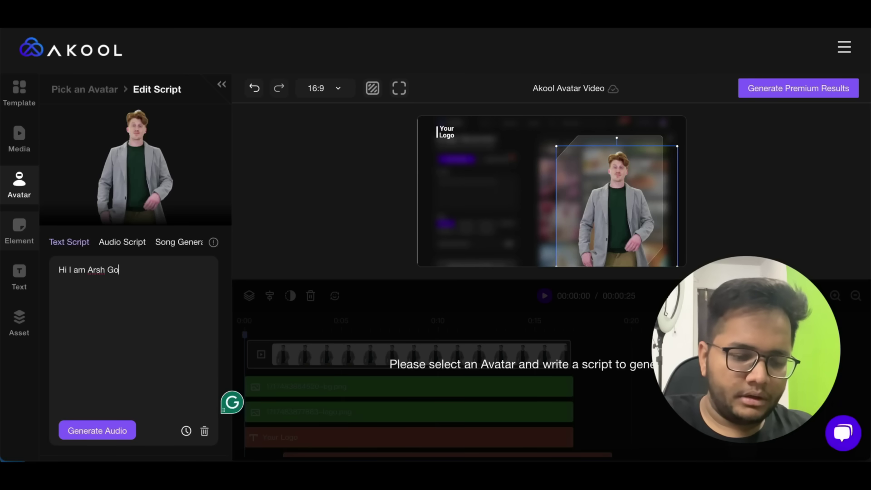
text(yal, Welcome Ba)
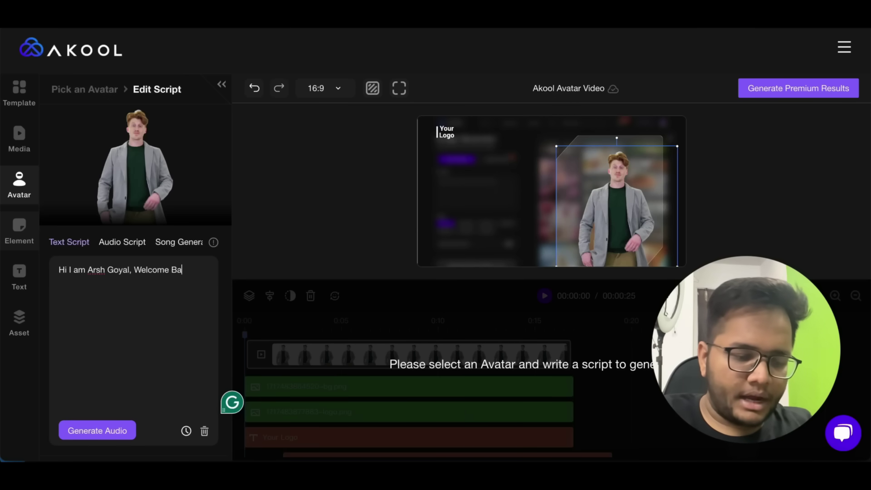
text(ck to the Youtube Channel.)
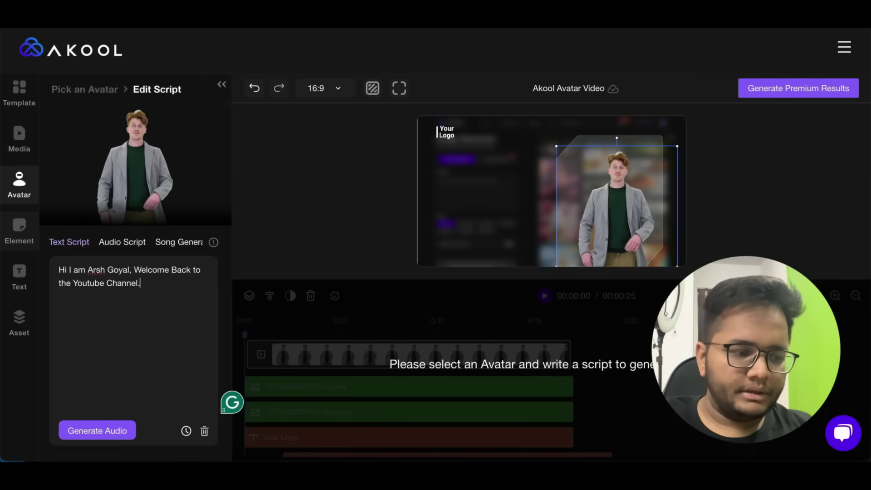
click(97, 435)
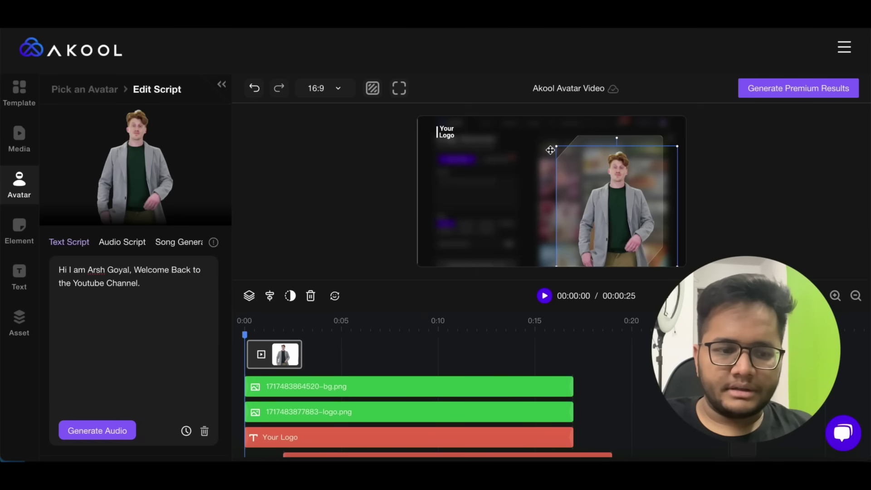
- Preview the avatar video, pausing, resuming and scrubbing to about 7 seconds
click(489, 219)
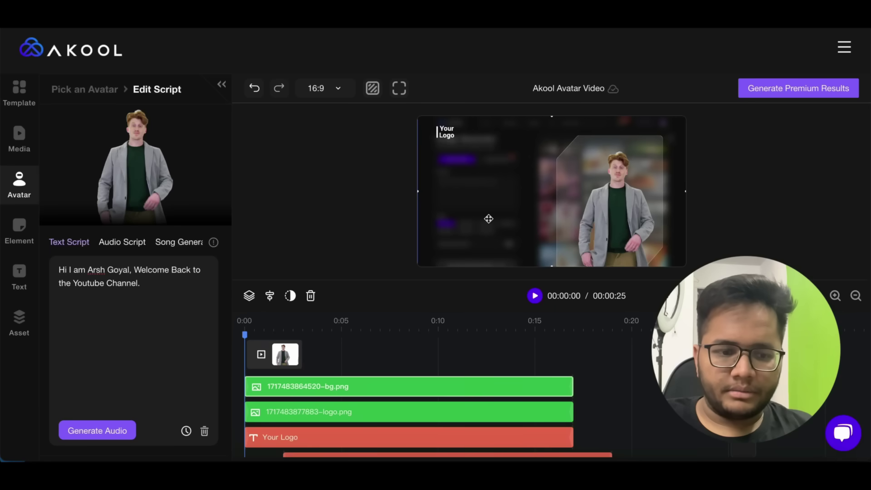
click(615, 225)
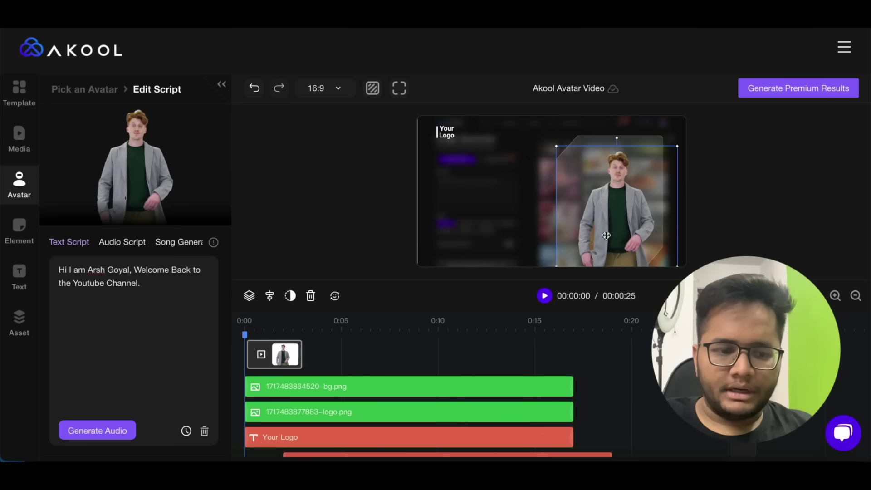
click(544, 296)
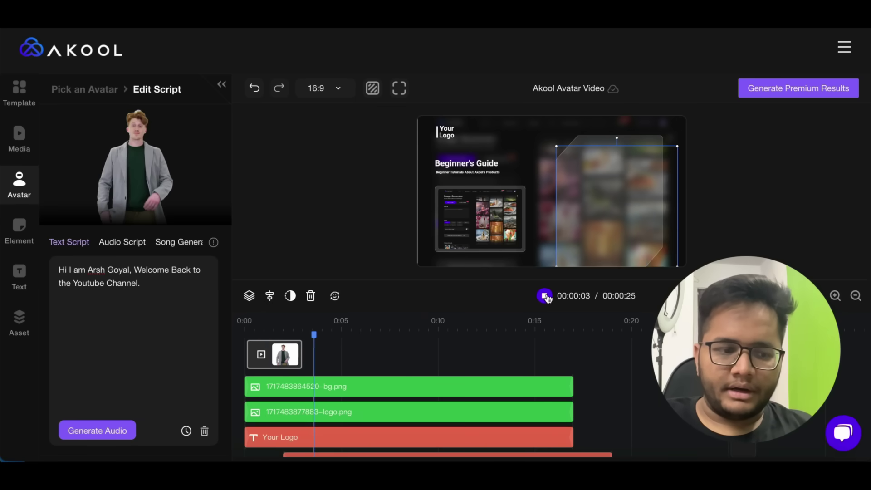
click(545, 296)
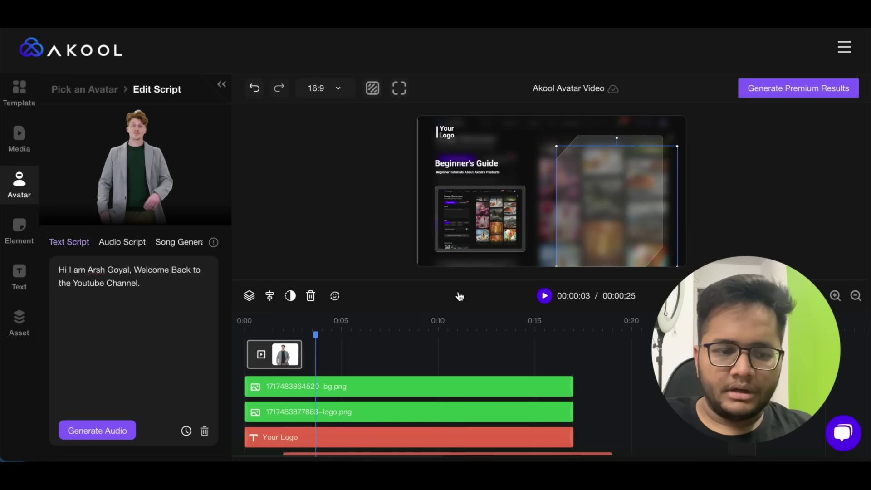
click(545, 295)
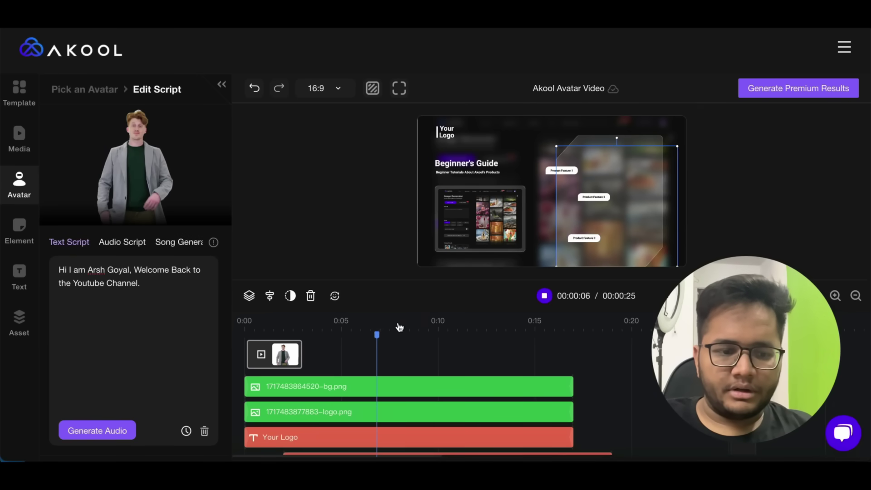
drag(381, 335, 170, 346)
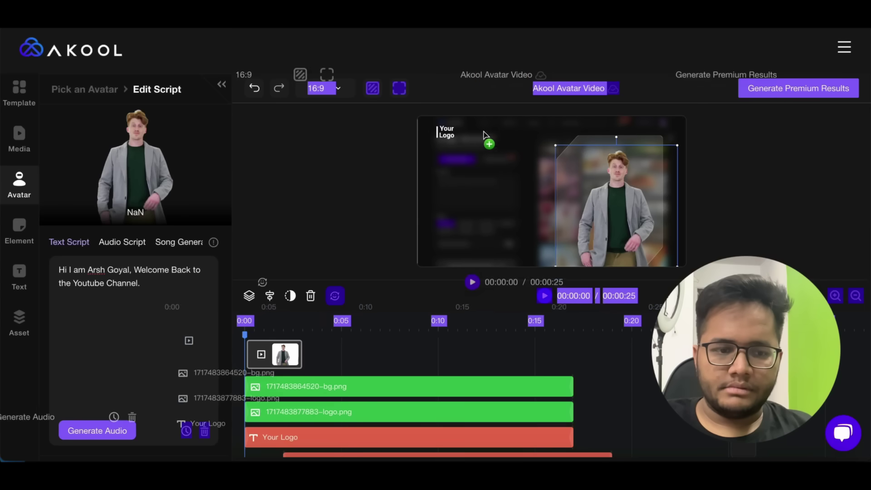
- Enlarge the avatar slightly and move it left in the frame
drag(555, 145, 546, 136)
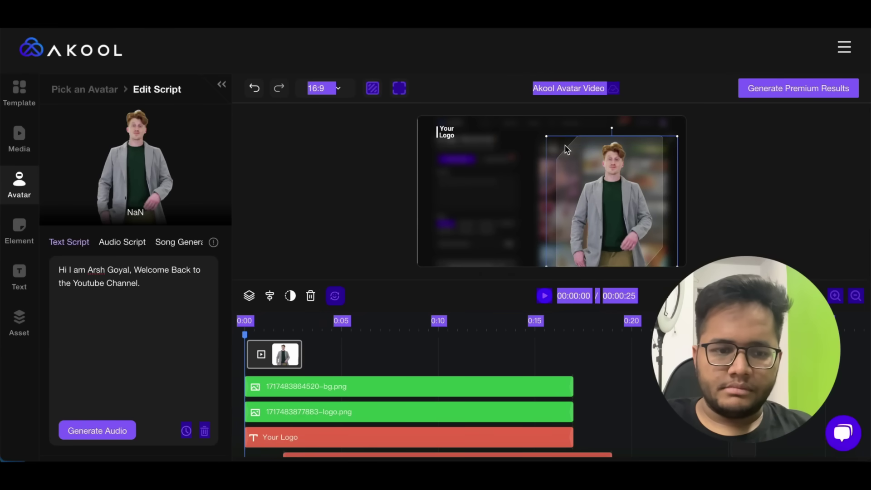
drag(607, 178, 539, 198)
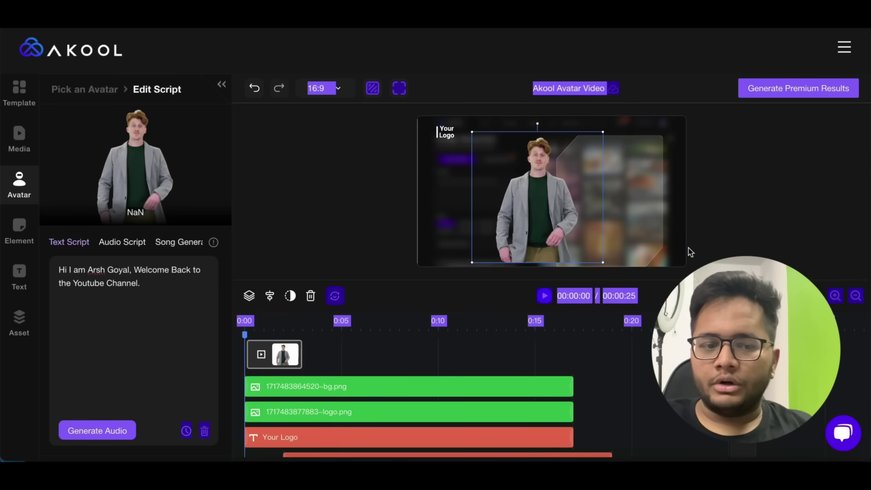
click(602, 262)
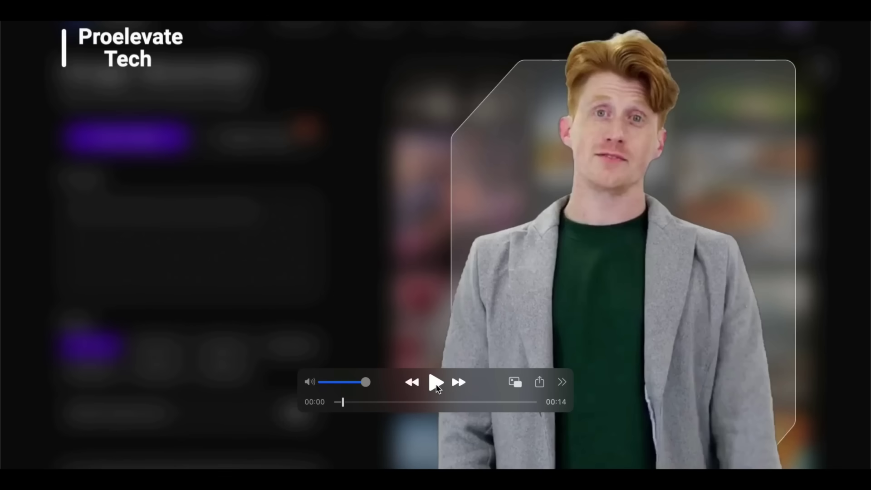
- Play the exported Proelevate Tech avatar video in QuickTime Player to the end
click(435, 383)
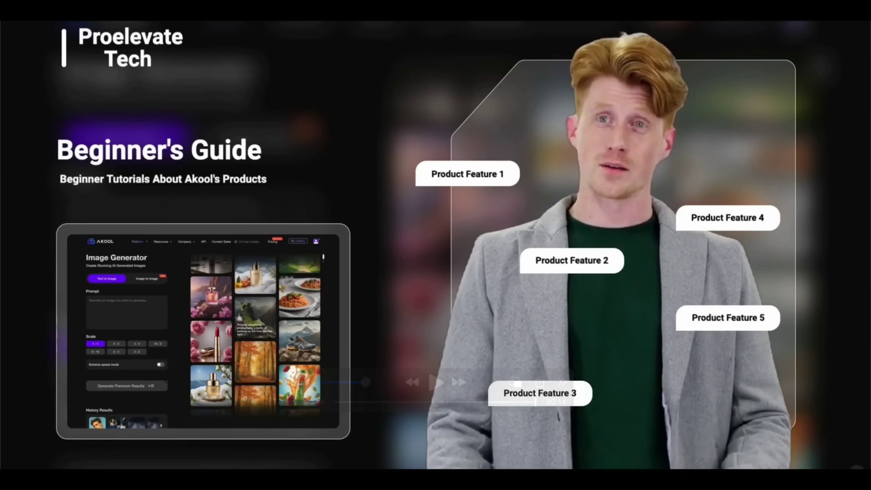
mouse_move(562, 96)
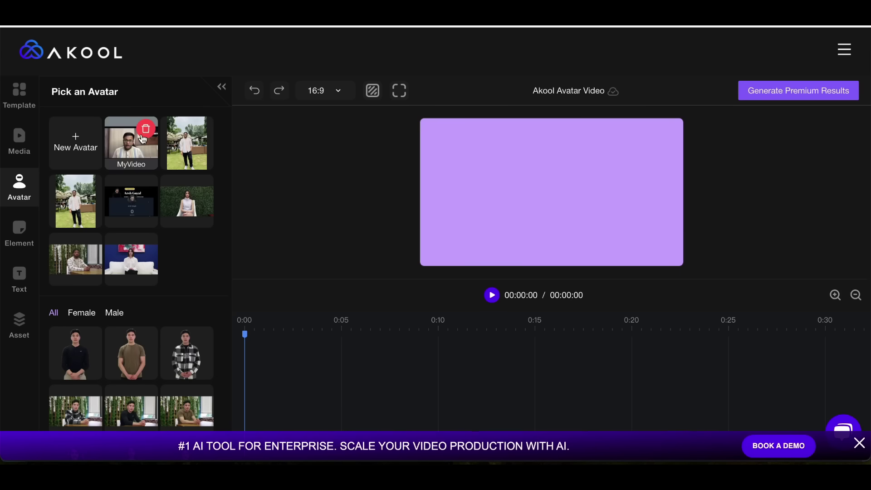
- Load the MyVideo avatar, type a short self-introduction script, and generate its audio
click(129, 142)
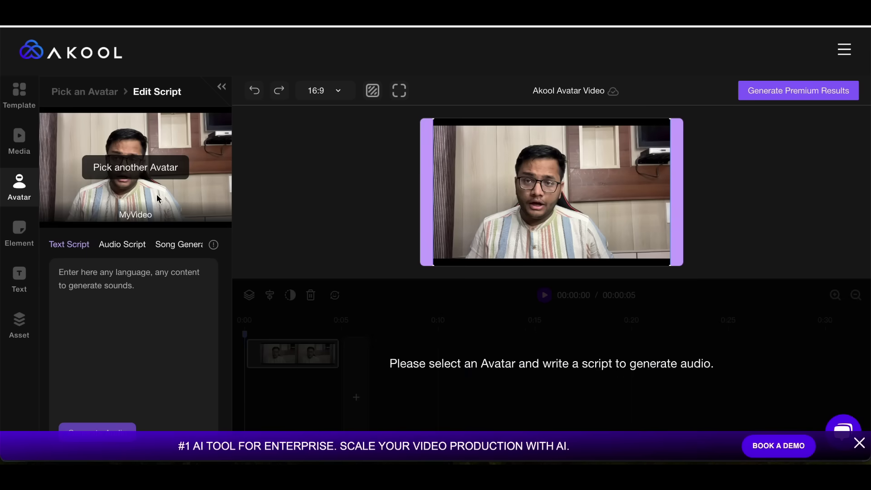
click(150, 301)
text(I)
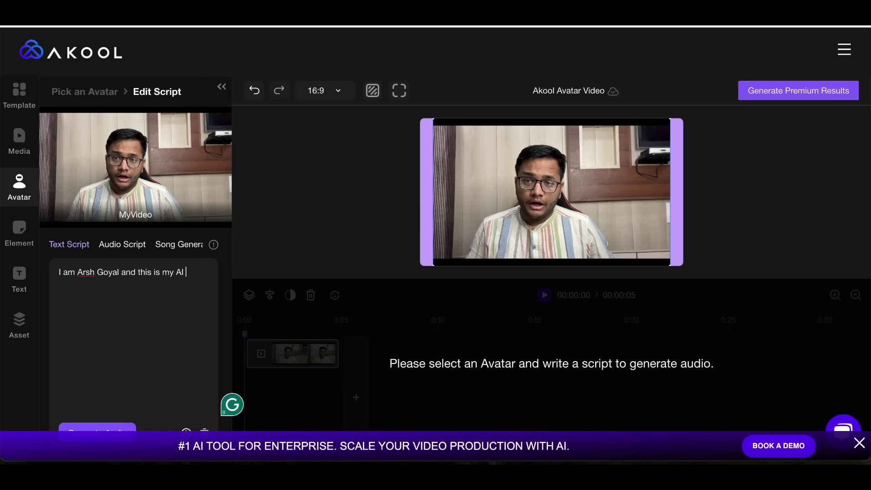
text(ar)
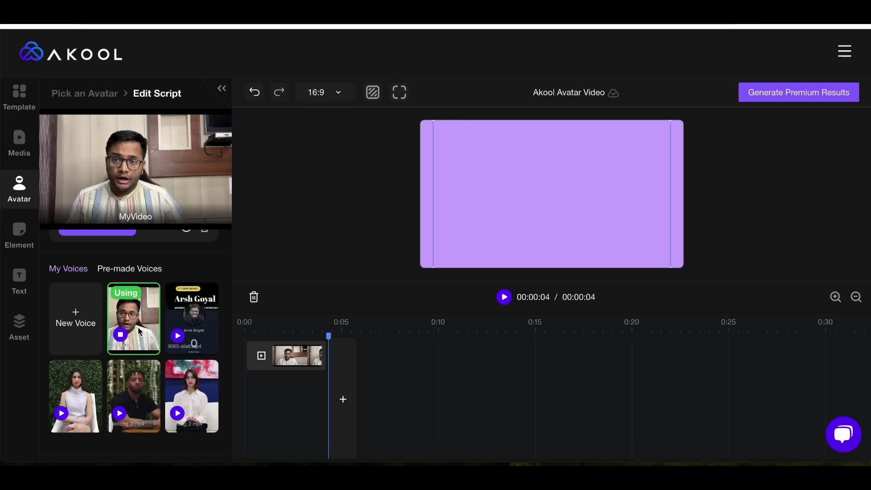
scroll(137, 324, up, 1)
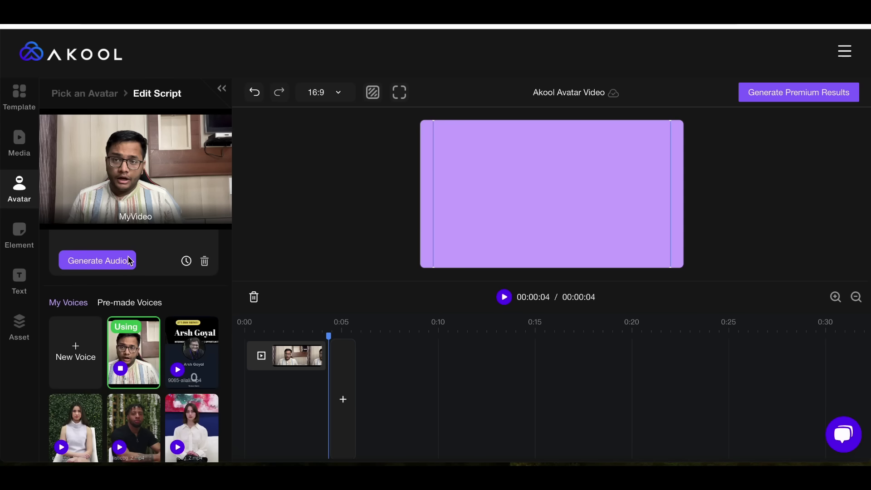
scroll(143, 297, up, 3)
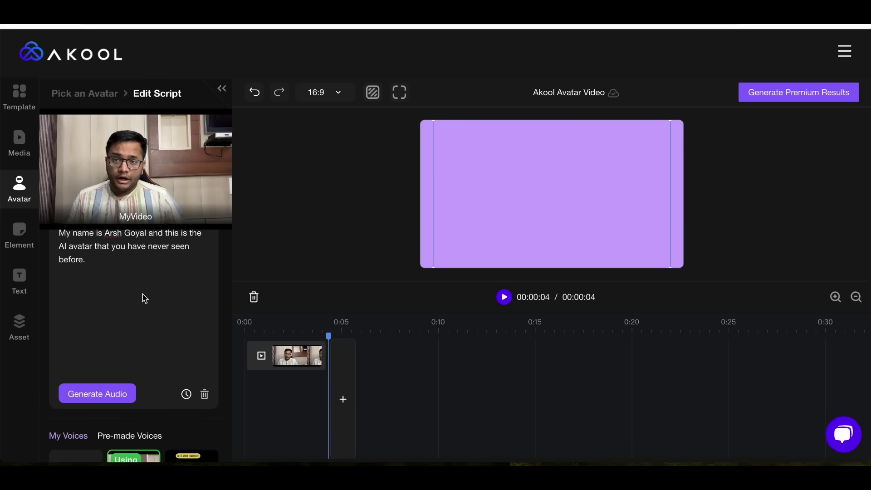
click(112, 399)
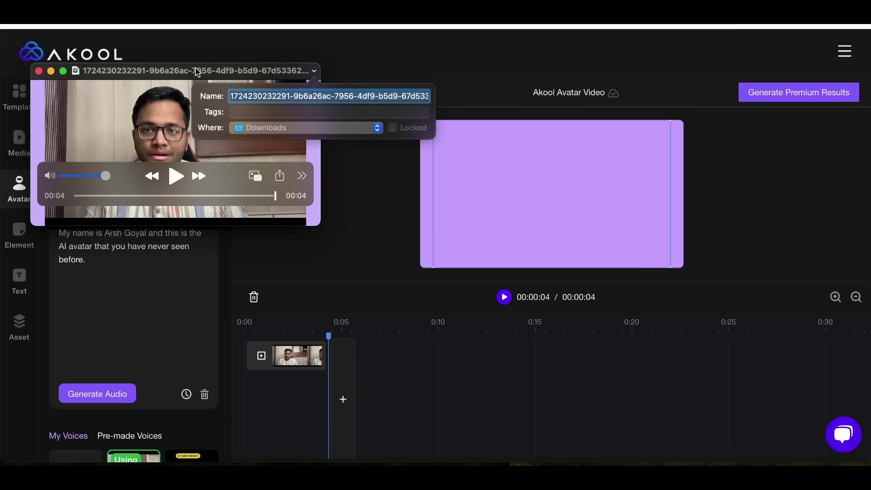
- Enlarge the QuickTime window and replay the 4-second avatar clip from the start
double_click(198, 72)
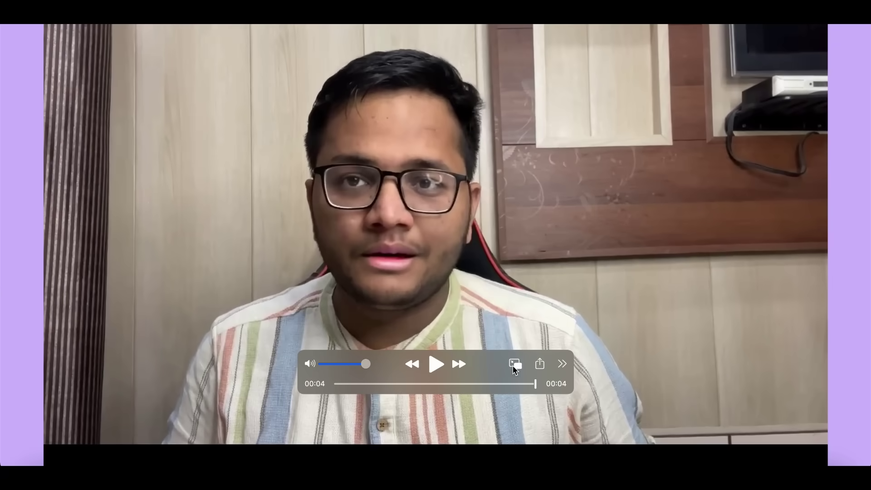
click(437, 364)
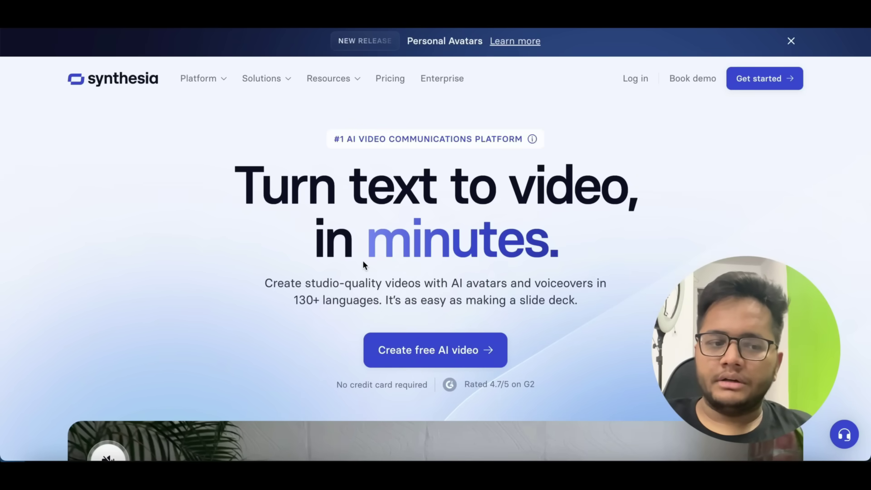
- Go to Synthesia's free AI video generator section and request the free sample video
scroll(363, 262, down, 5)
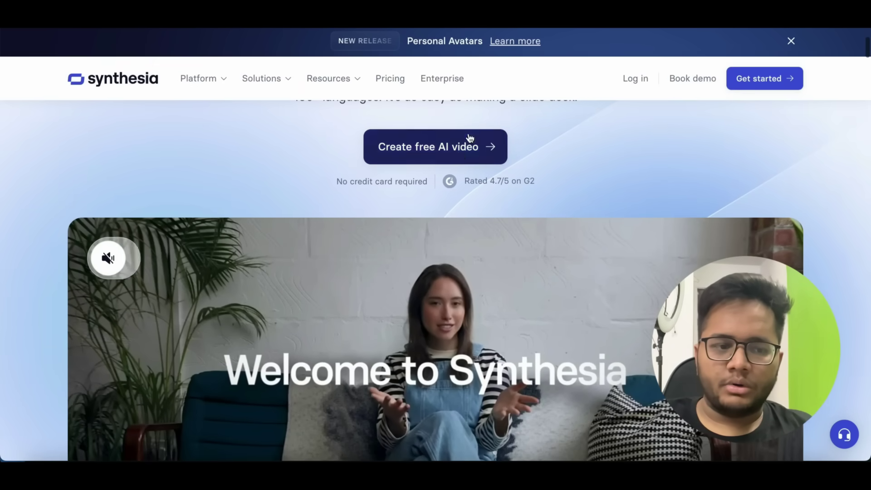
click(459, 153)
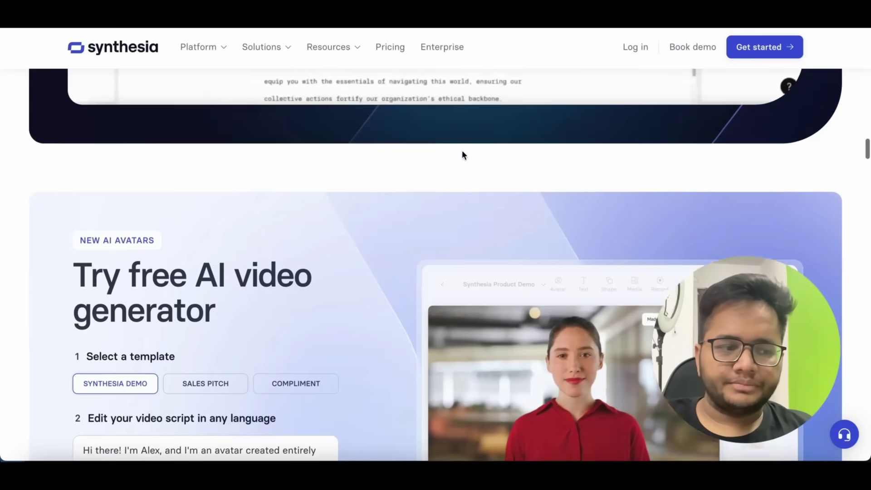
scroll(460, 293, down, 3)
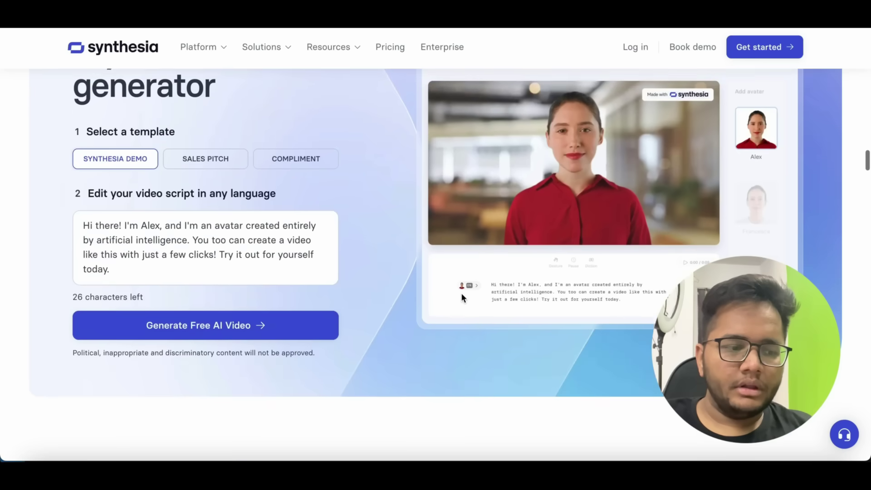
click(209, 327)
scroll(209, 327, up, 2)
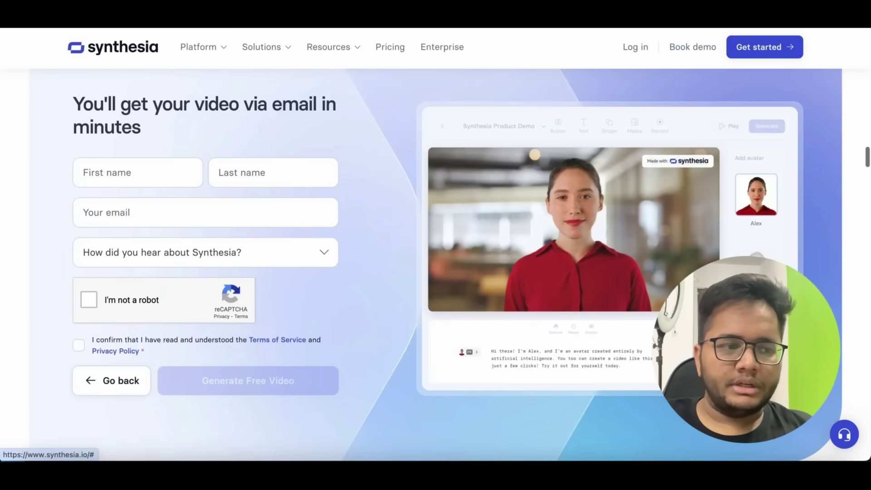
- Fill in first name, last name and e-mail, pass reCAPTCHA, and try submitting
click(157, 170)
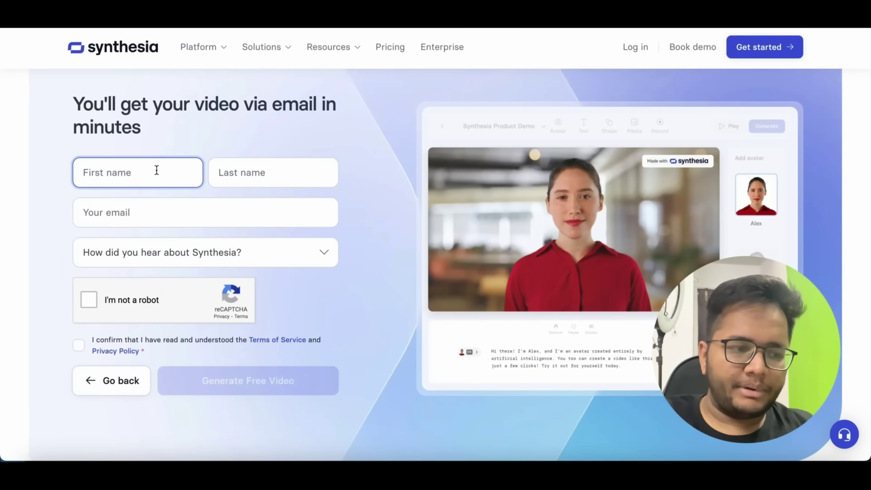
text(Arsh)
click(285, 173)
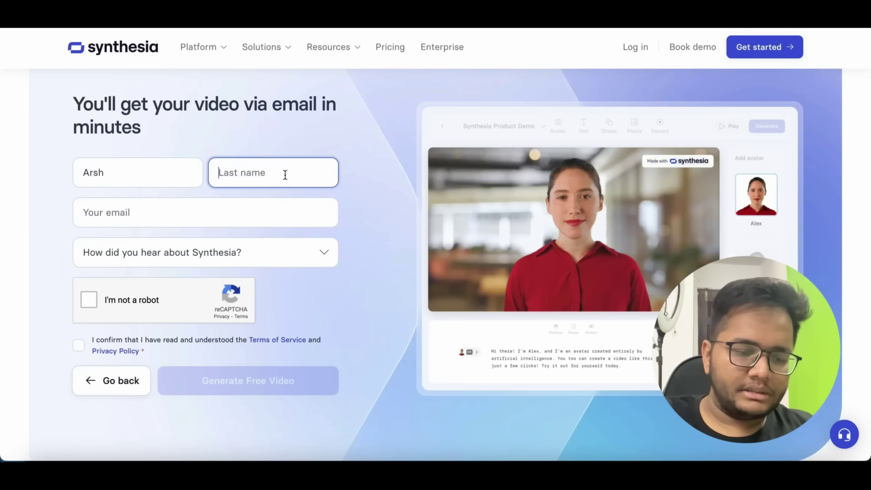
text(Goyal)
click(244, 213)
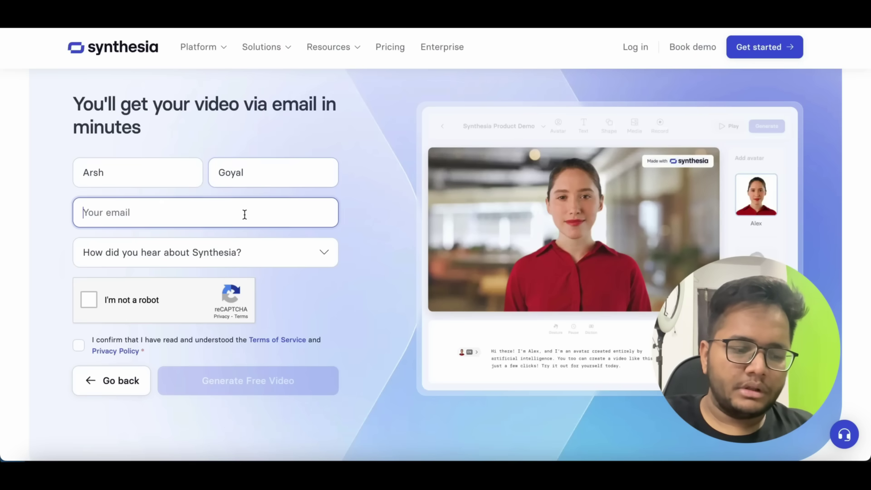
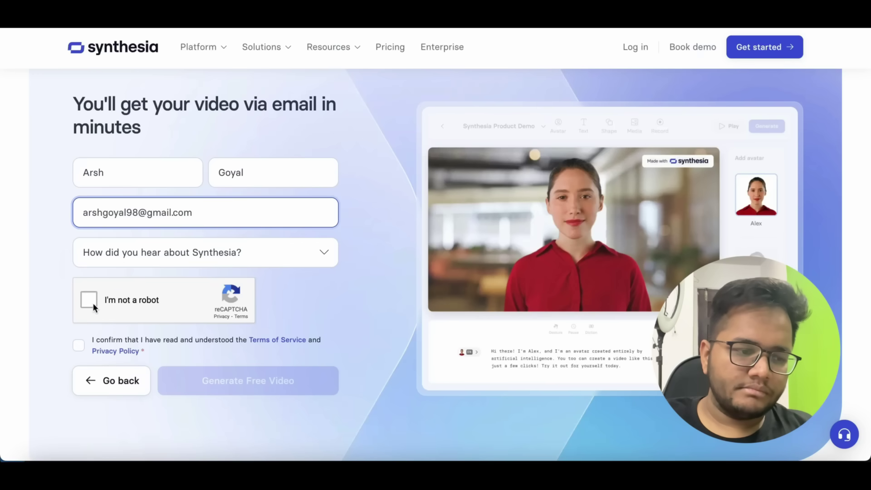
click(93, 303)
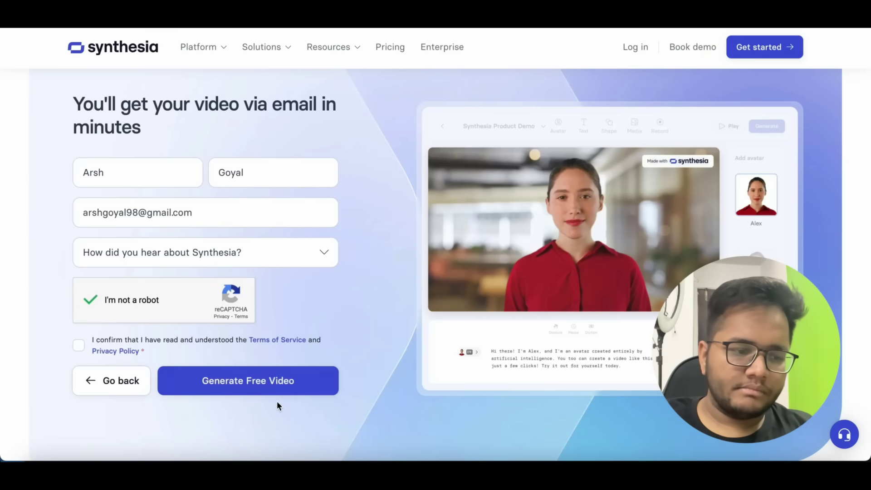
click(272, 391)
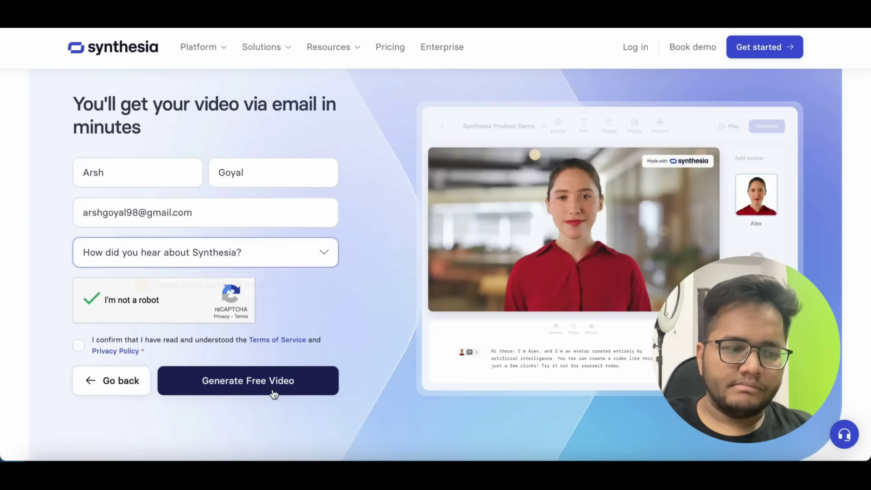
- Choose 'I saw it on YouTube' as the source, accept the Terms, and submit
click(247, 262)
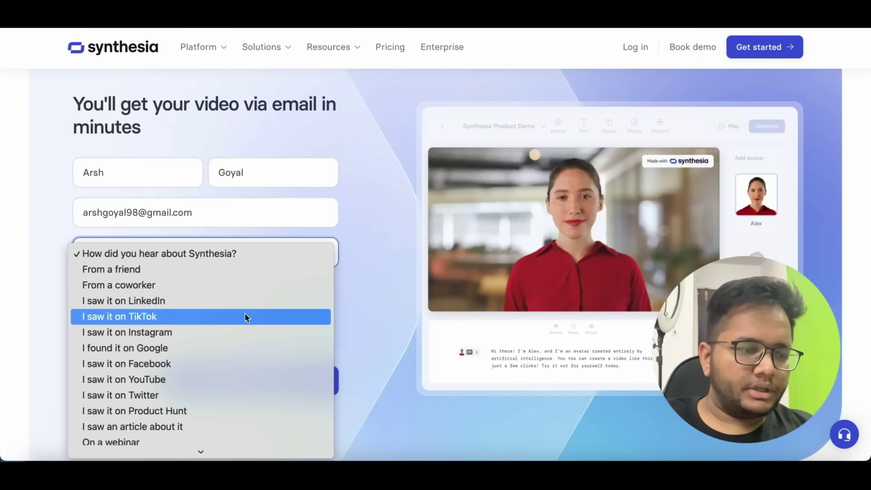
click(231, 380)
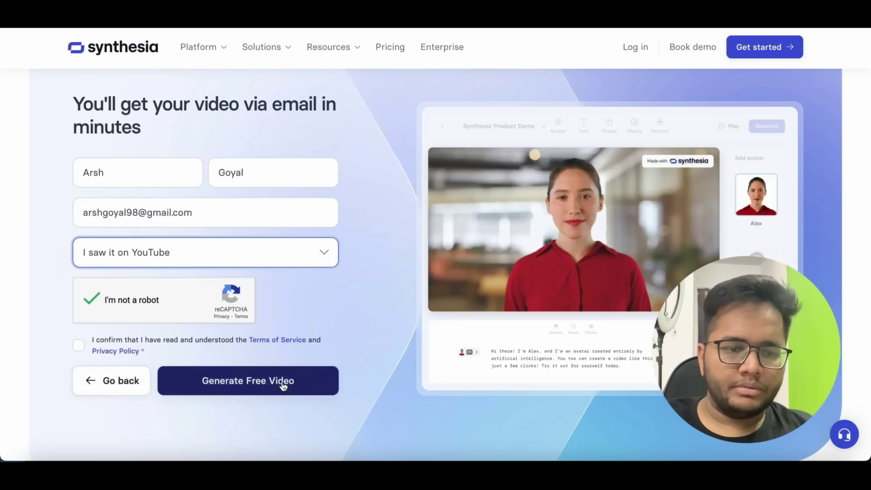
click(281, 383)
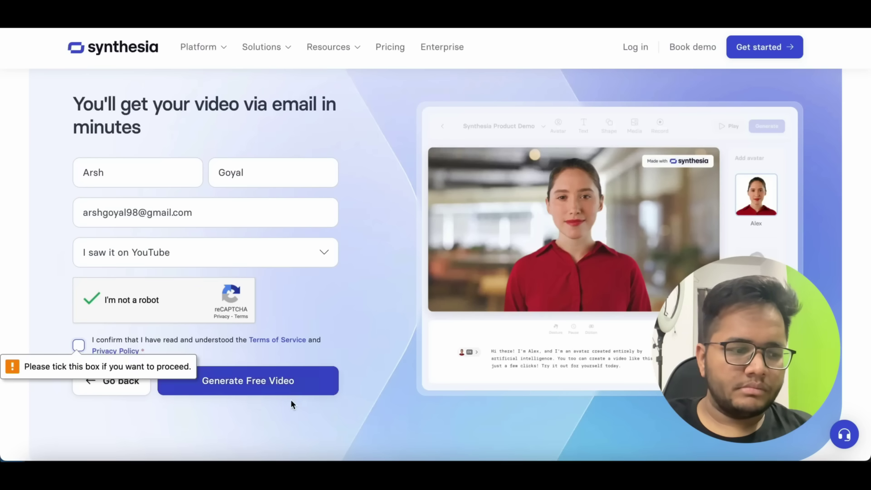
click(79, 345)
click(263, 395)
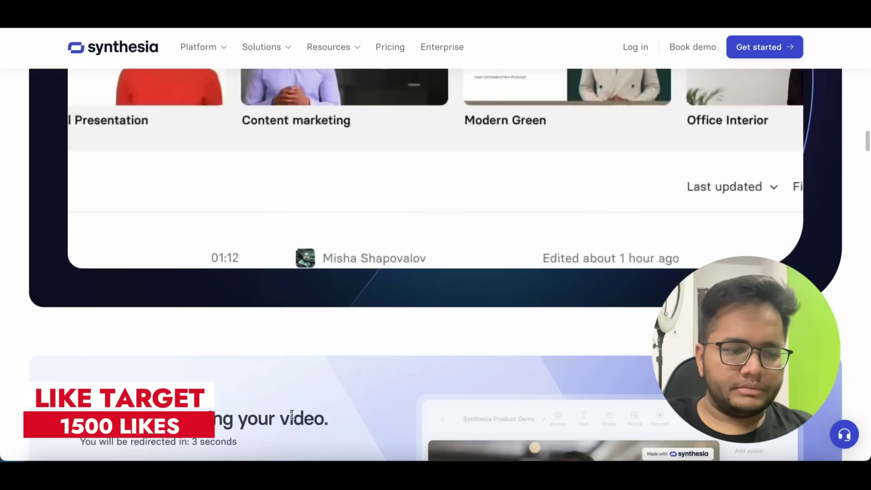
- Play the finished Synthesia sample video on the 'Your video is ready' page
scroll(381, 312, down, 5)
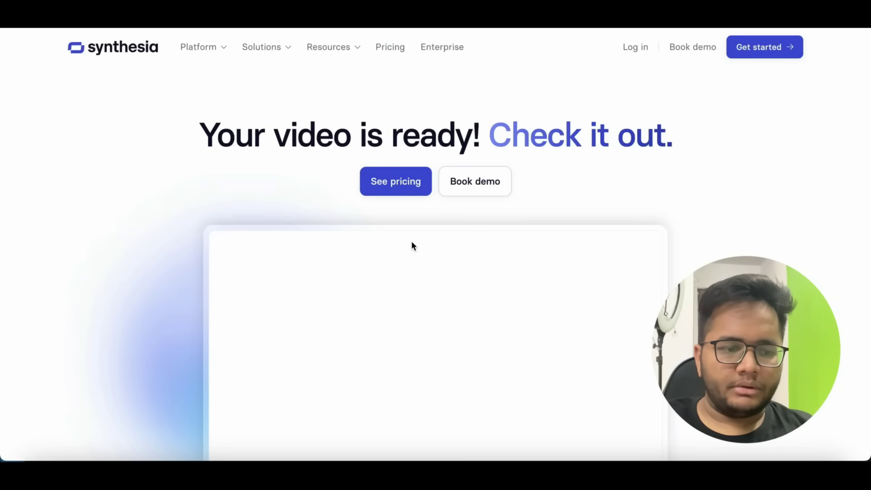
scroll(411, 243, down, 3)
scroll(411, 244, up, 1)
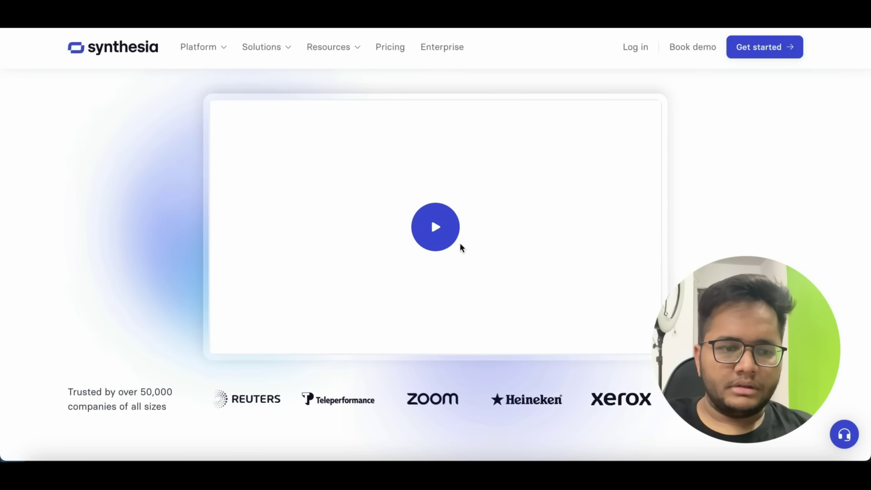
click(446, 237)
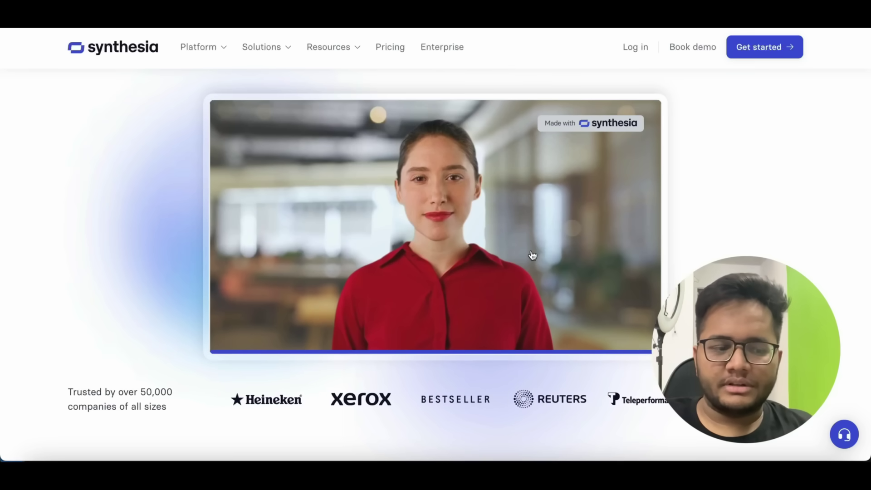
scroll(532, 255, up, 3)
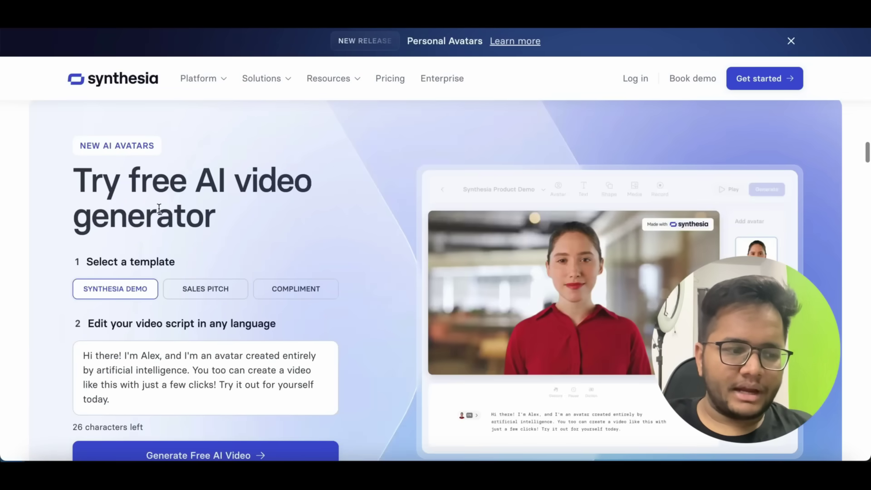
- Replace the sample script with a short welcome-back-to-my-YouTube-channel greeting
scroll(154, 383, down, 1)
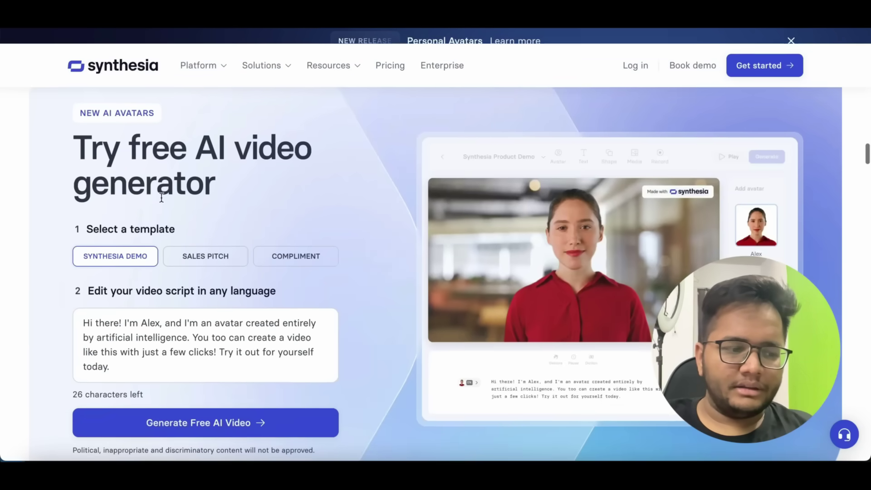
click(140, 363)
key(ctrl+a)
key(BackSpace)
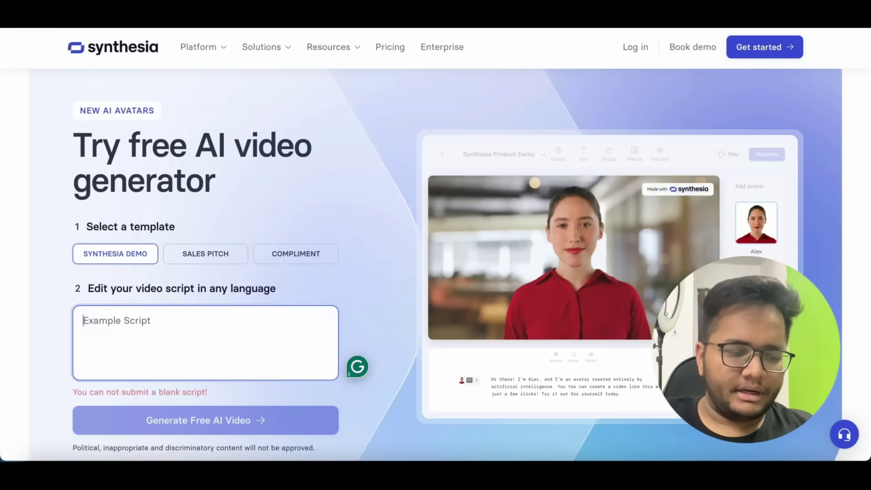
text(Hi )
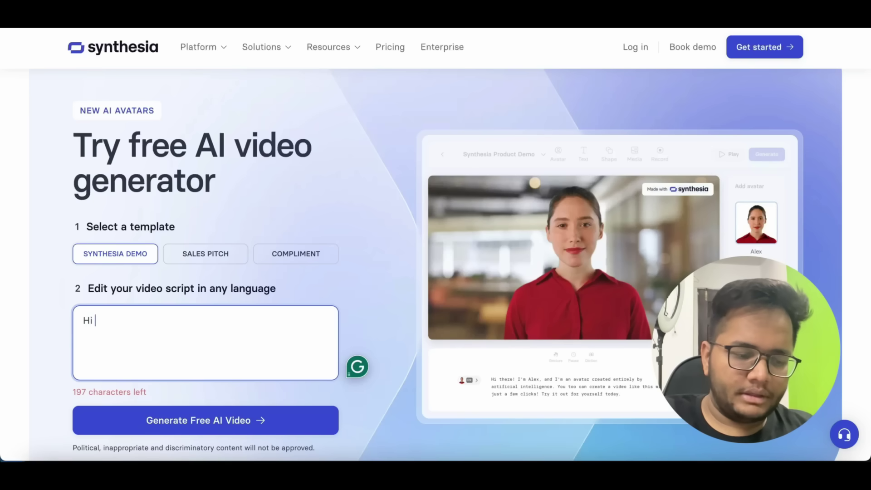
text(This is Ar)
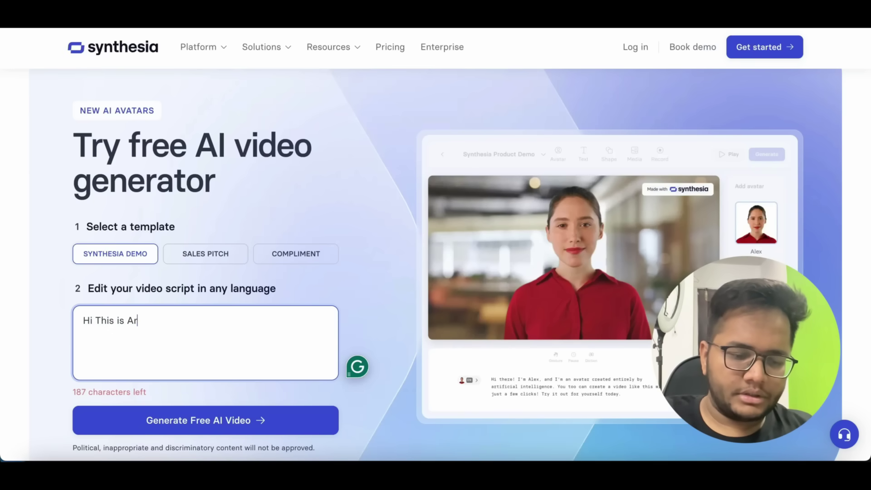
text(sh, We)
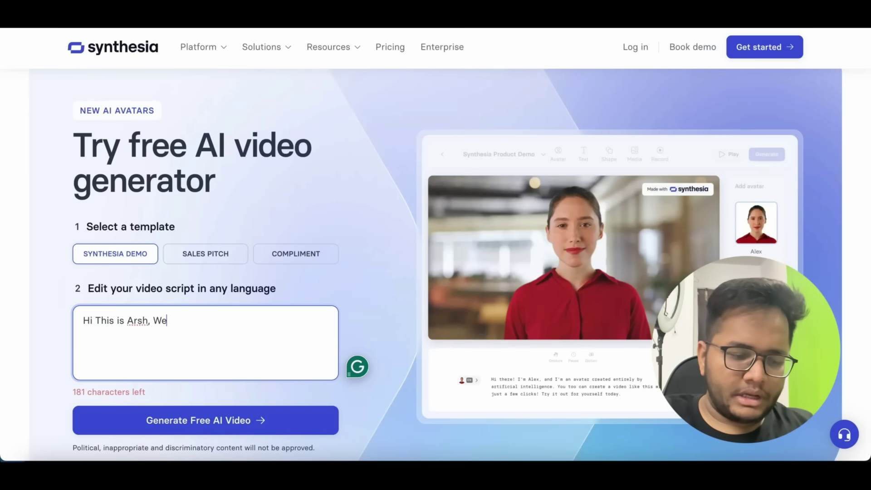
text(lcome Back )
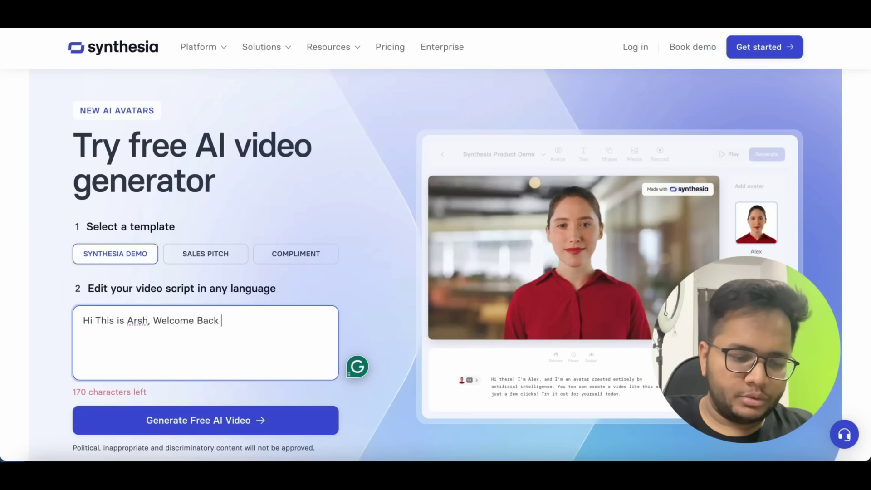
text(to my Youtu)
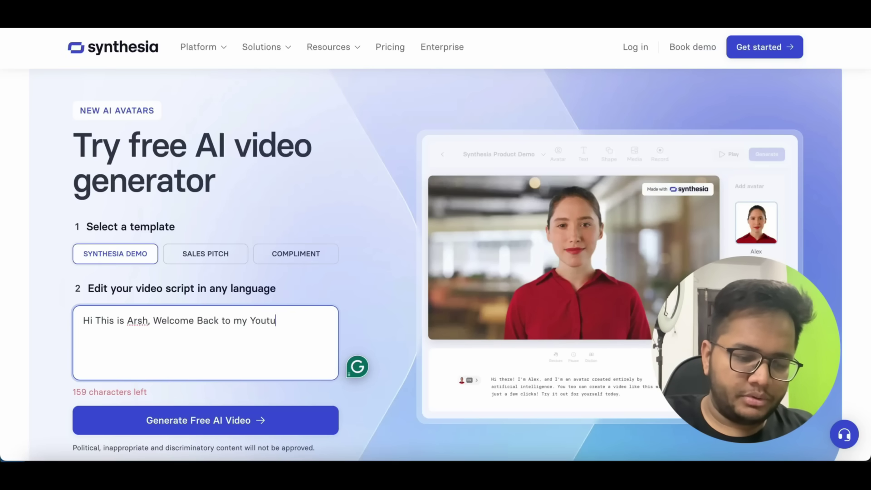
text(be Channel)
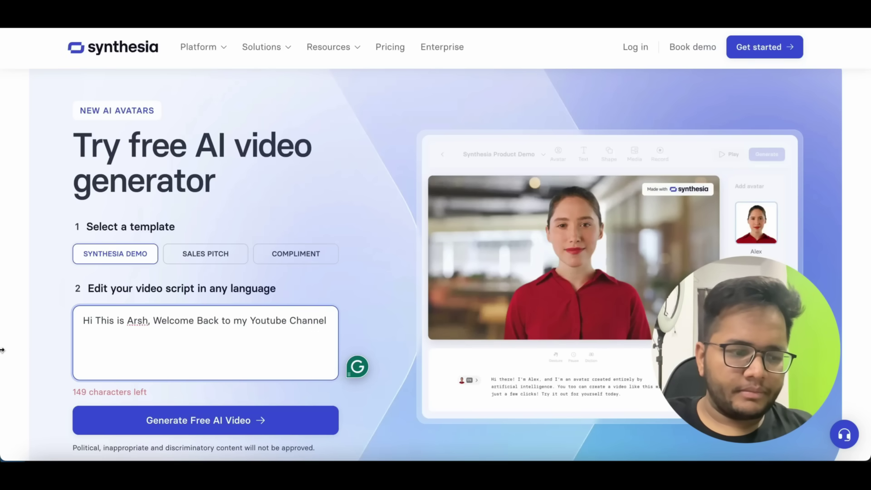
- Submit the new script for a free AI video, passing the reCAPTCHA check
click(171, 416)
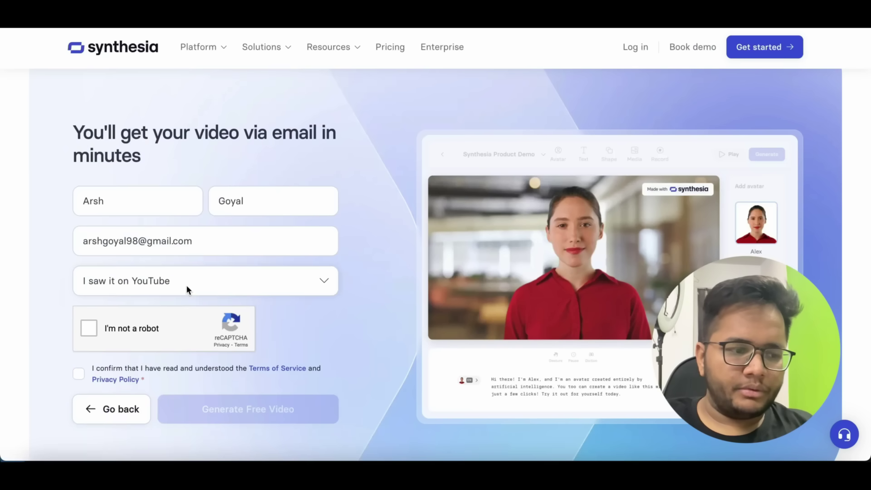
click(83, 331)
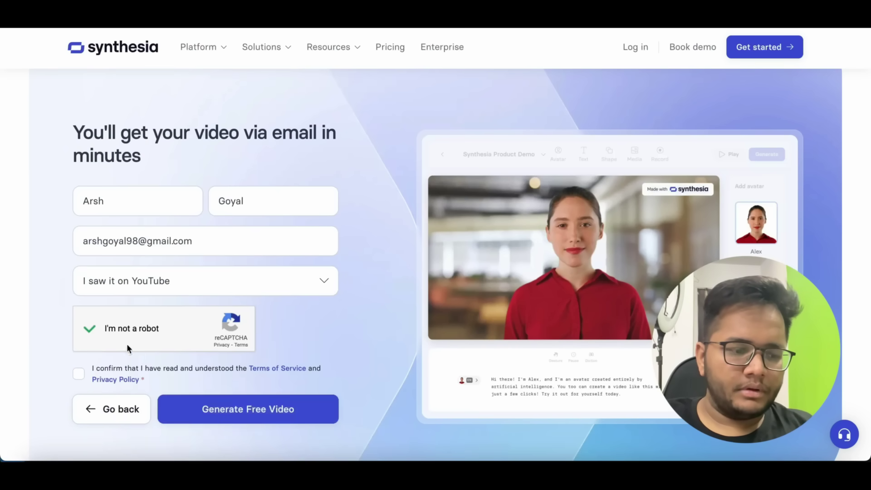
click(220, 404)
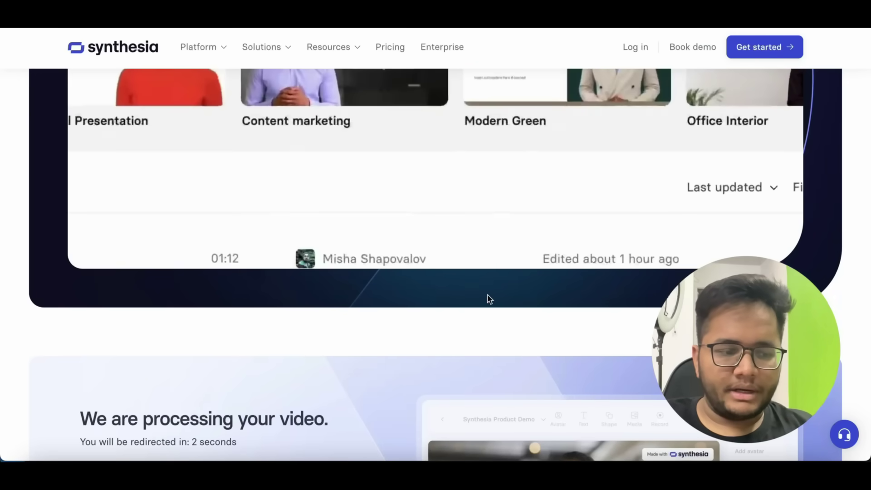
scroll(490, 299, down, 4)
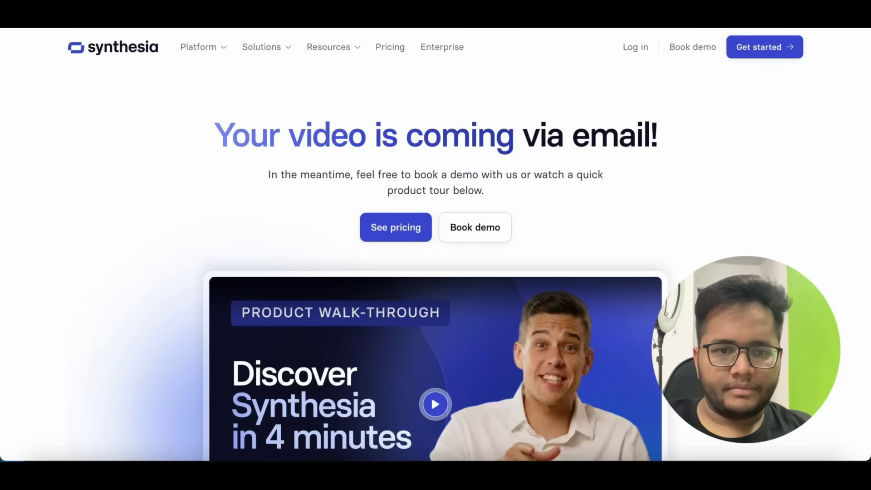
- Open Gmail in a new browser tab
key(ctrl+t)
text(gm)
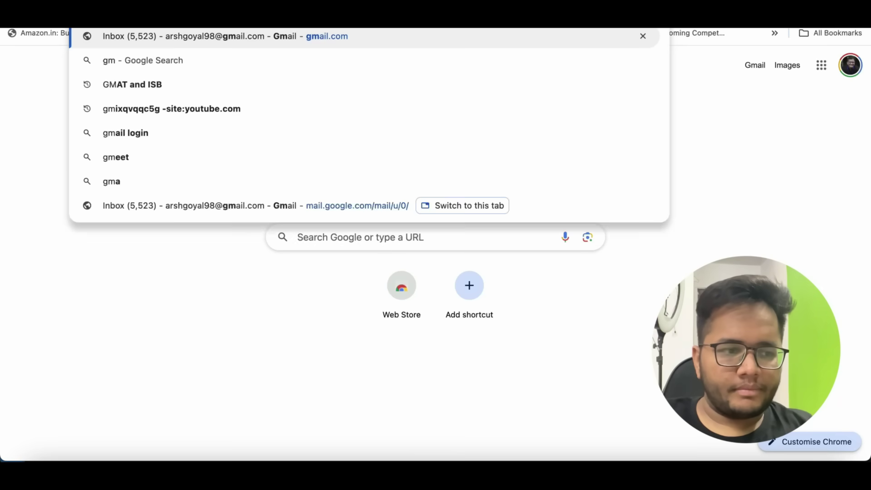
key(Return)
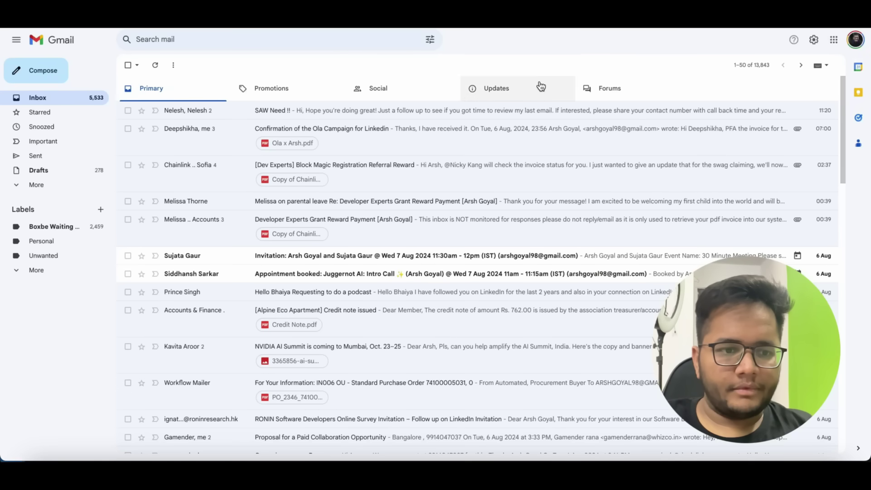
- Read Synthesia's 'Your AI video? We're on it.' email under Updates, then return and refresh the list
click(536, 89)
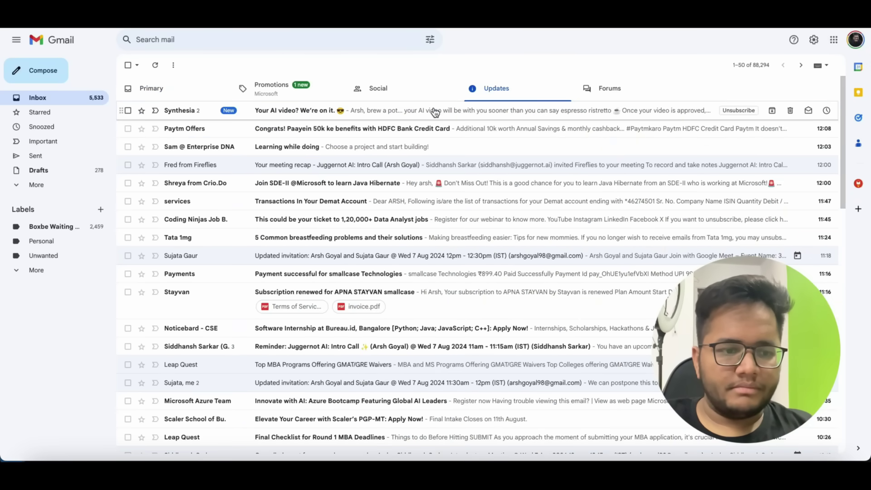
click(435, 112)
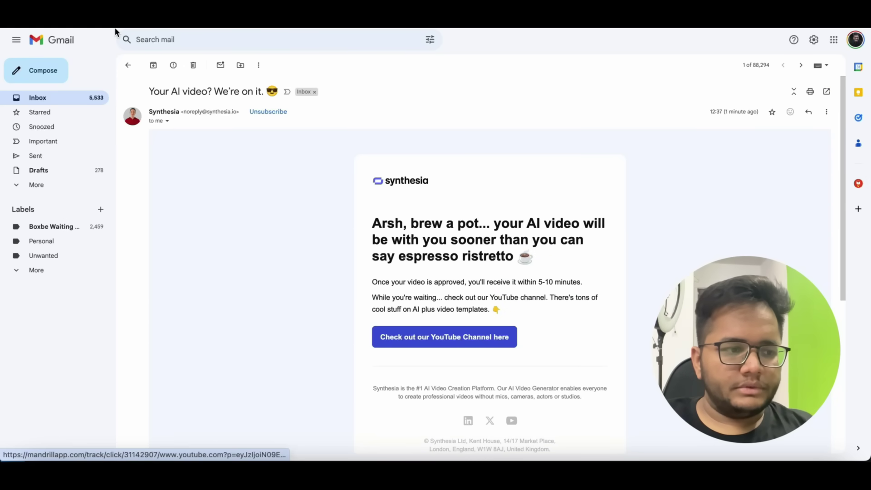
click(130, 67)
click(154, 66)
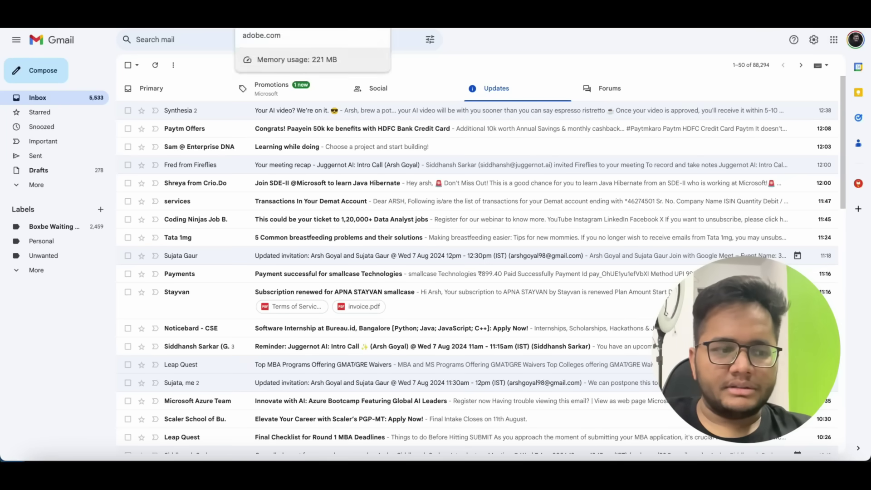
- Launch Adobe Express's Animate from audio tool from the free avatar creator page
click(272, 18)
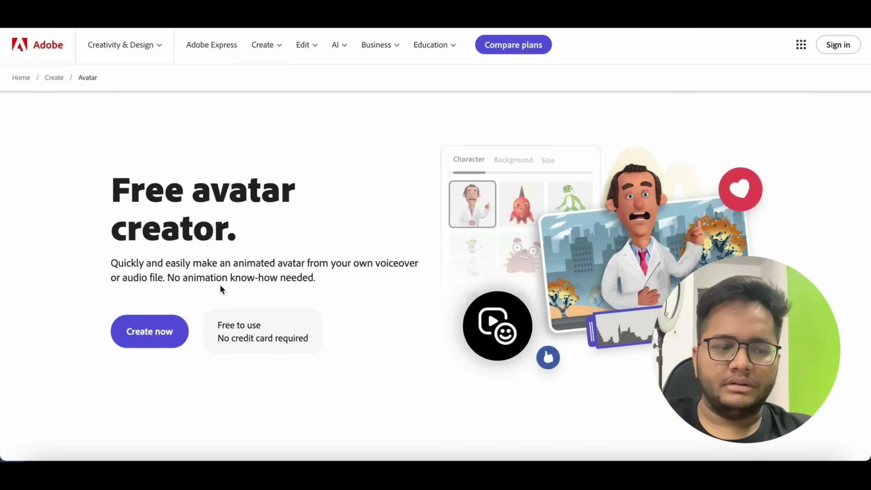
click(153, 333)
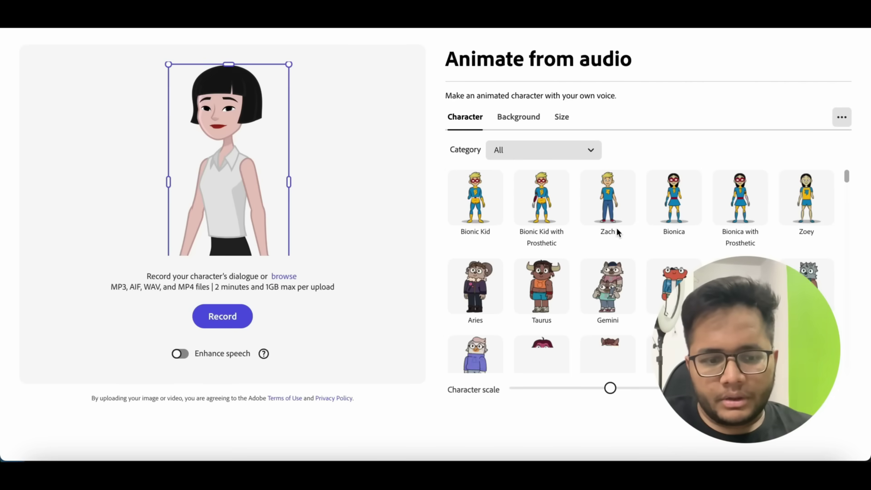
- Pick the Mush Love mushroom from the Character grid and begin recording its voice
scroll(616, 229, down, 2)
scroll(616, 227, down, 5)
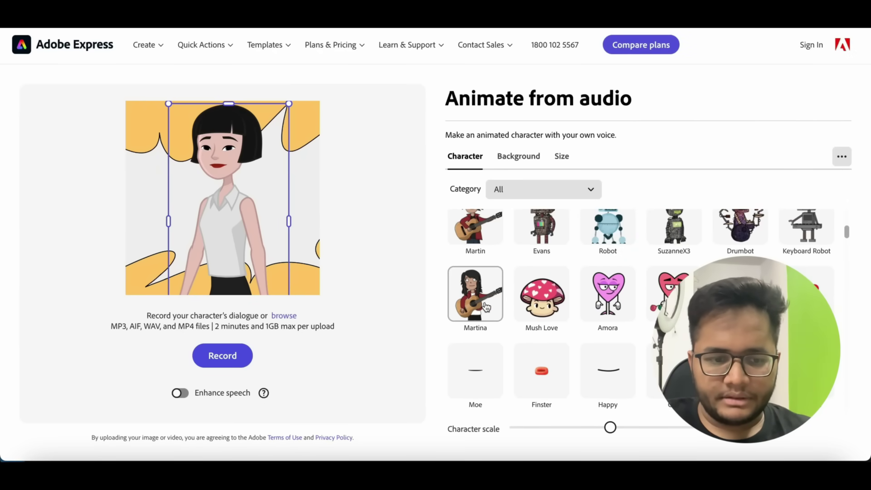
click(548, 307)
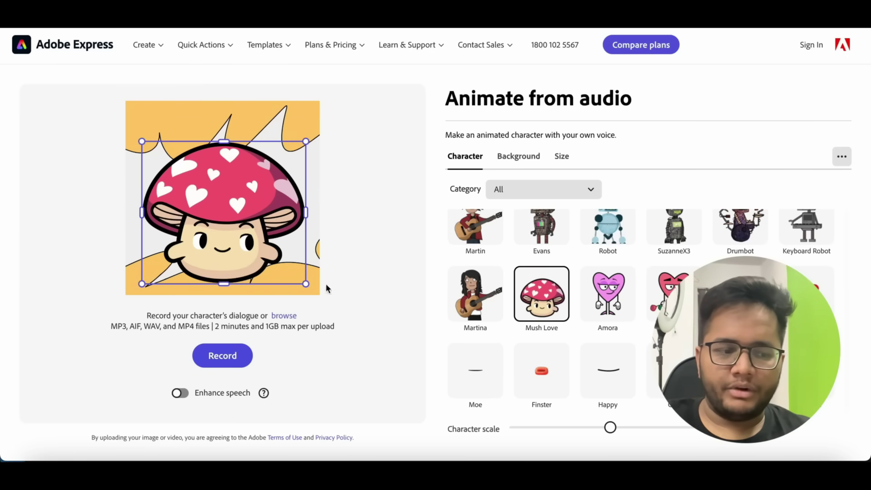
click(222, 356)
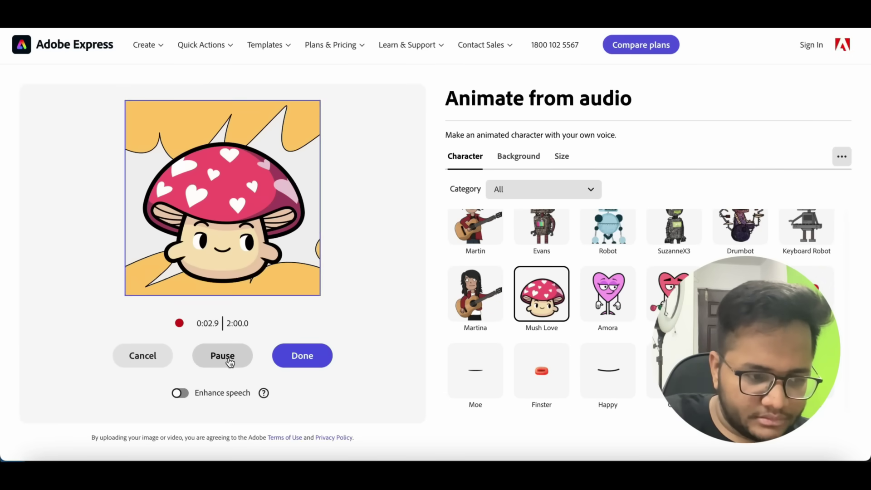
- Stop the recording to generate the animated Mush Love clip, then play it back twice
click(297, 358)
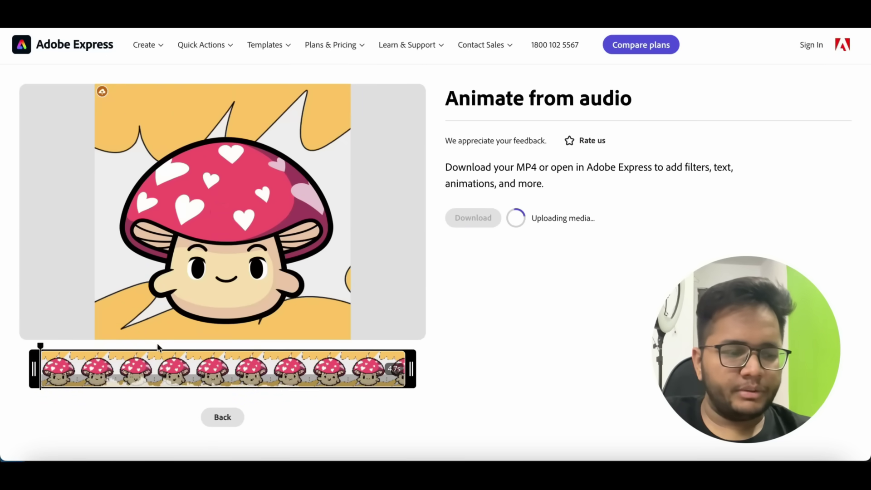
click(224, 214)
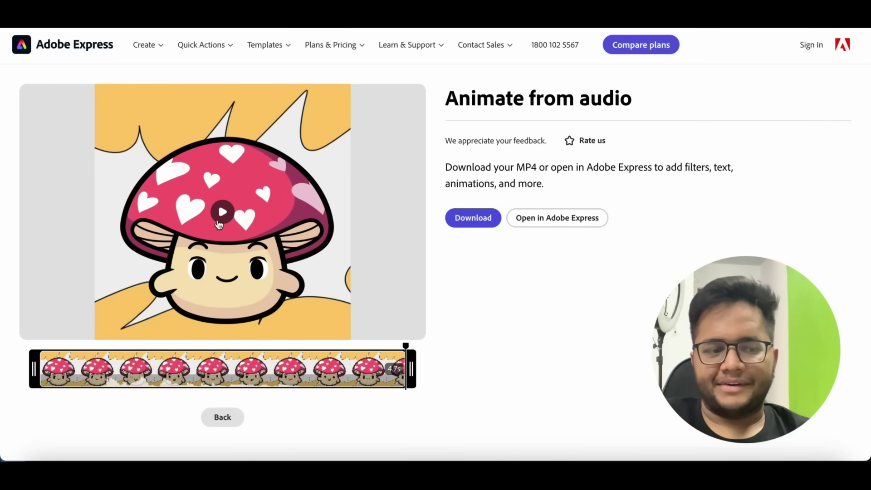
click(218, 222)
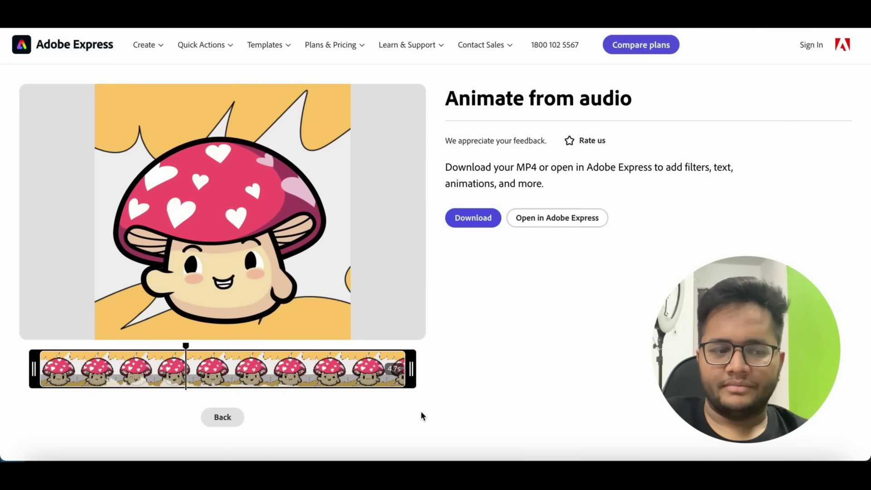
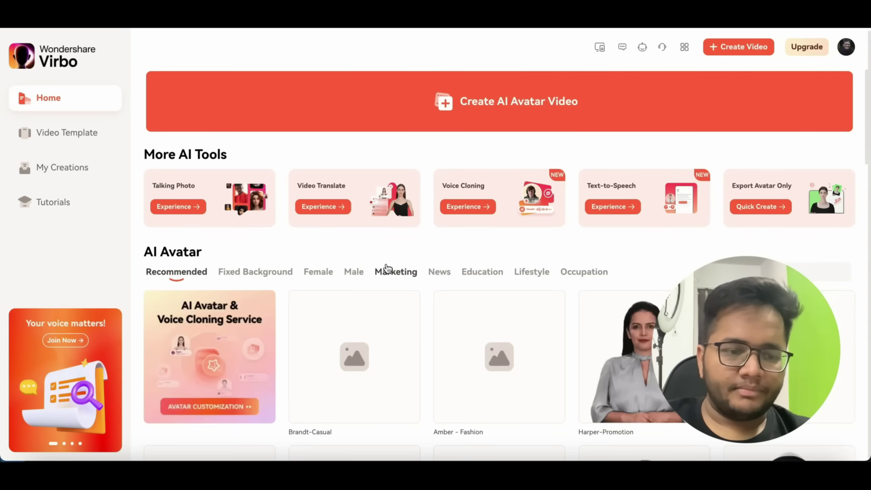
- Find the Natalia-Blogger avatar in the grid and create a new video with it
scroll(467, 353, down, 2)
scroll(467, 353, down, 2)
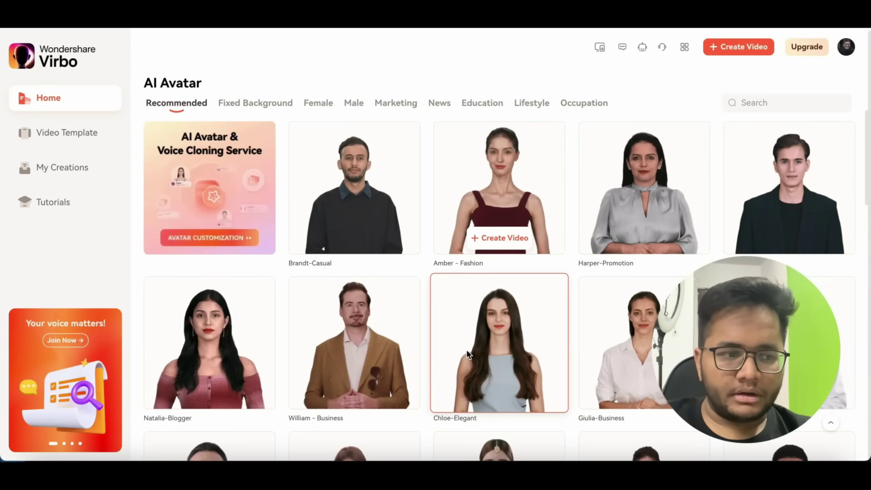
scroll(474, 227, down, 2)
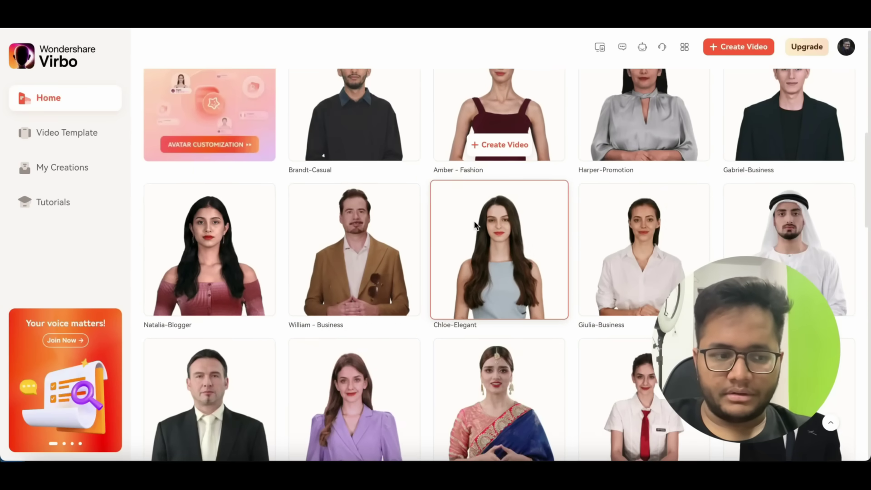
scroll(474, 222, up, 1)
click(236, 287)
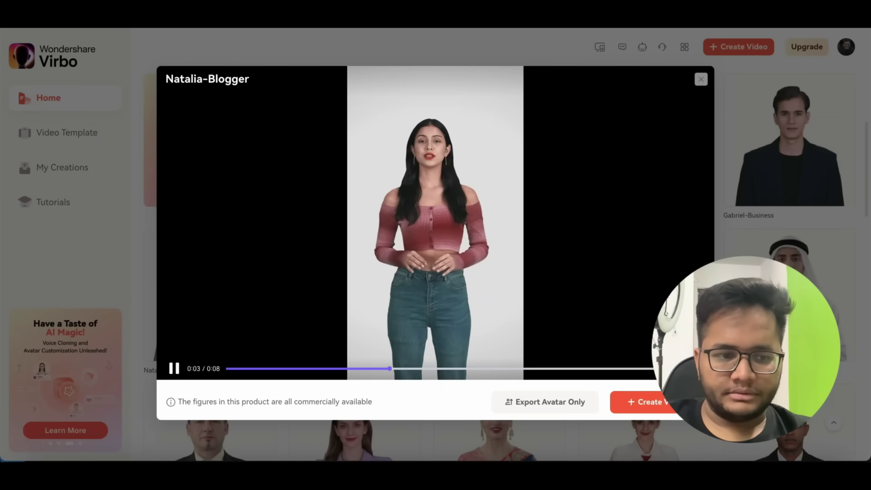
click(651, 403)
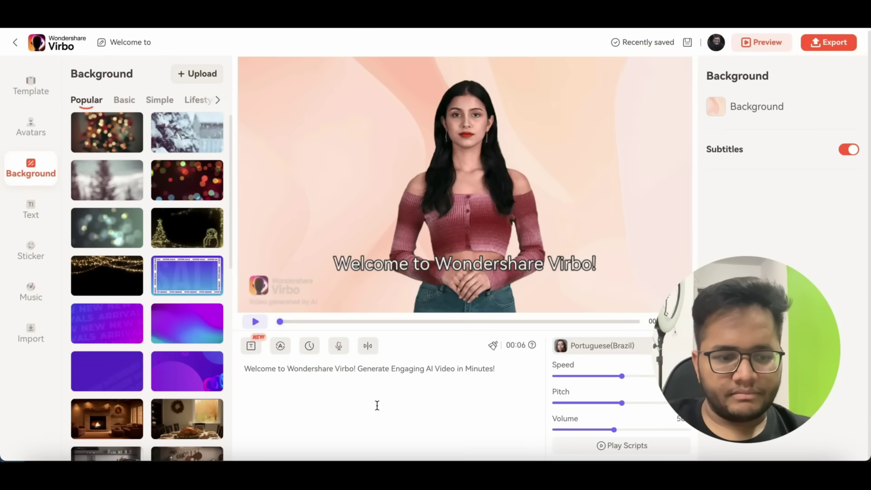
- Clear the sample script and type 'Hi This is' plus the presenter's name, then 'Welc'
click(457, 383)
key(ctrl+a)
key(BackSpace)
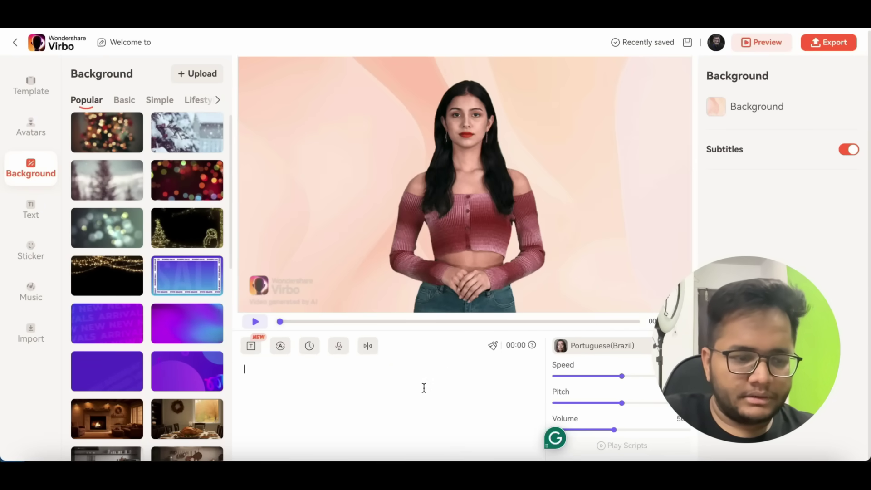
text(Hi Th)
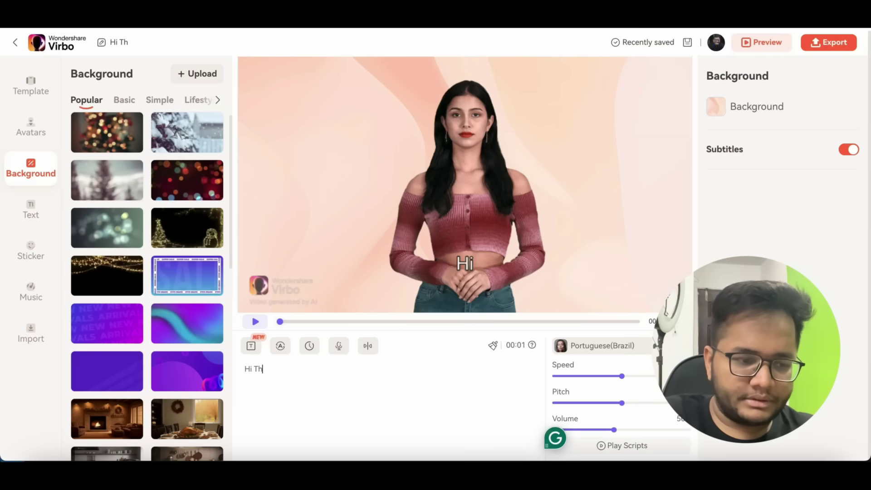
text(is is ARSH)
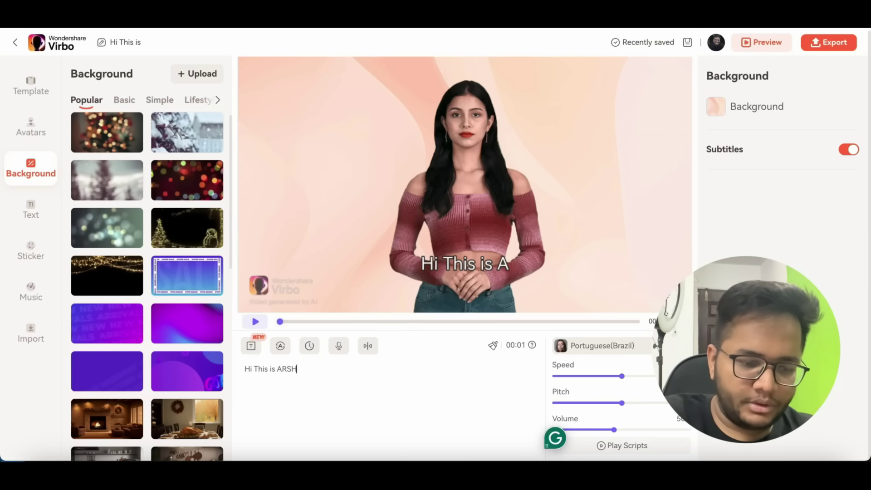
text( gOYAL)
key(BackSpace)
key(BackSpace)
key(BackSpace)
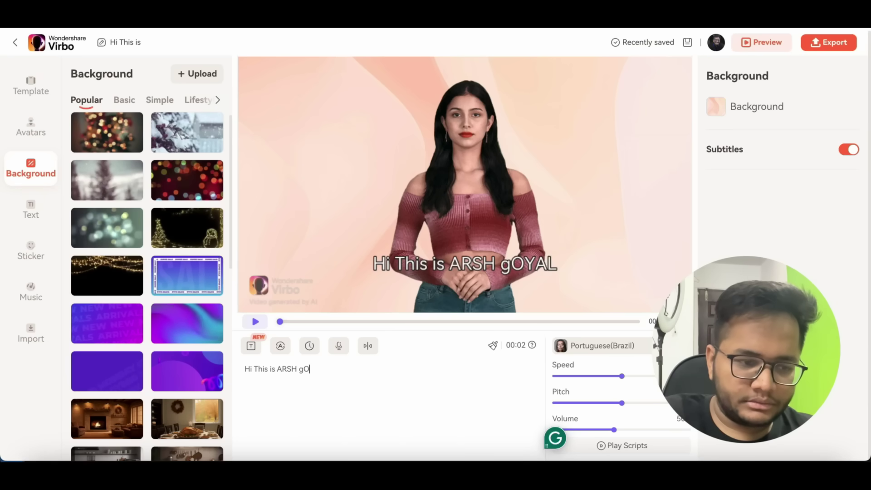
text(Go)
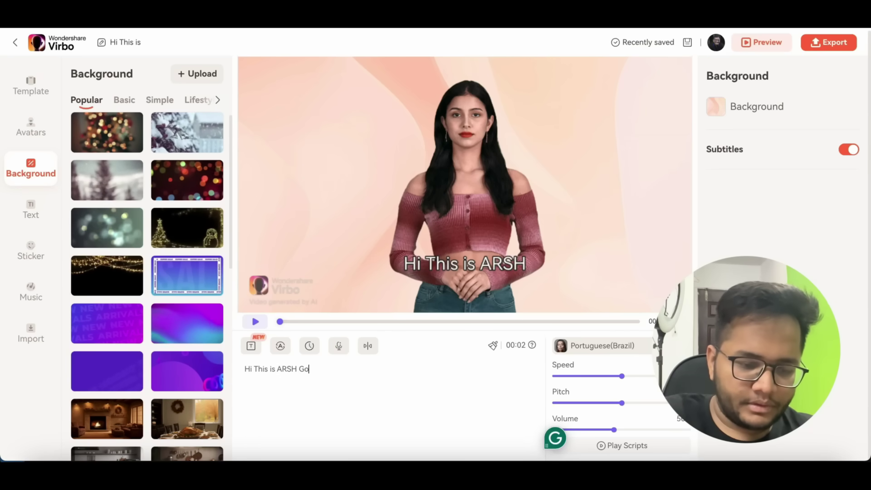
text(yal, Welcome to my Youtube)
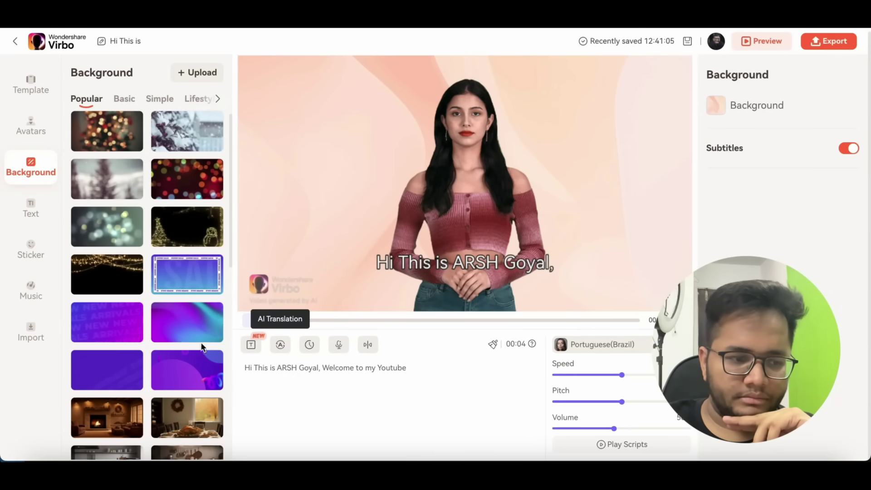
- Play the script preview, then open the Voiceover picker from the Portuguese(Brazil) voice selector
click(255, 320)
mouse_move(326, 358)
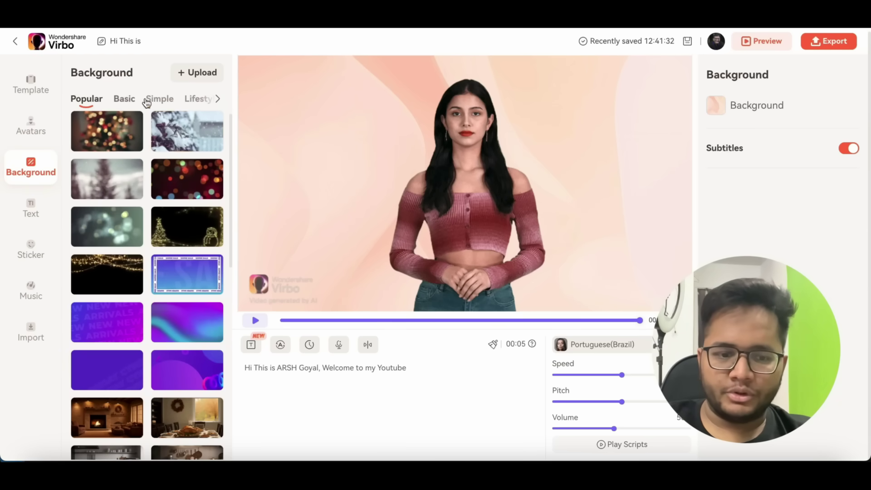
click(595, 344)
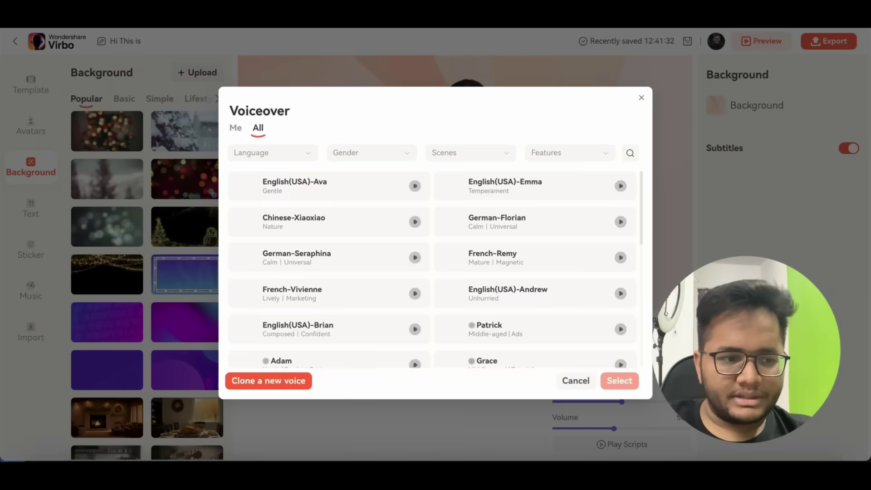
- Apply the English(USA)-Ava voice and play the video preview with it
click(372, 192)
click(621, 382)
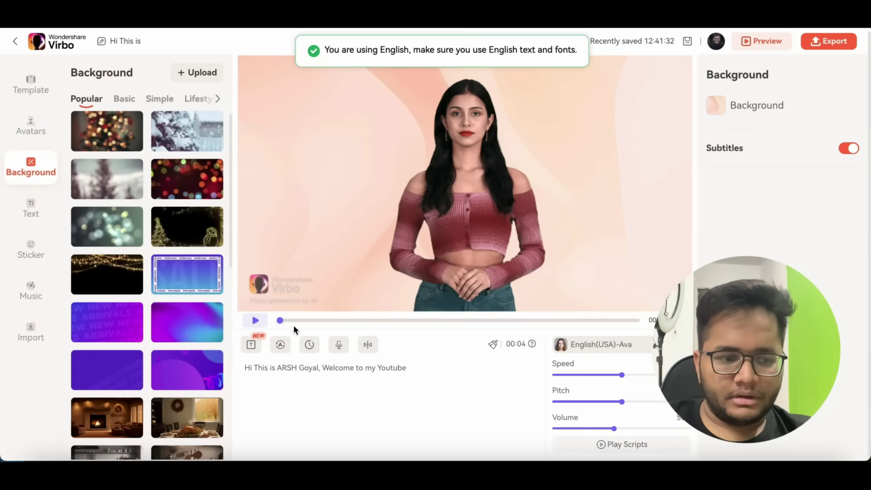
click(257, 321)
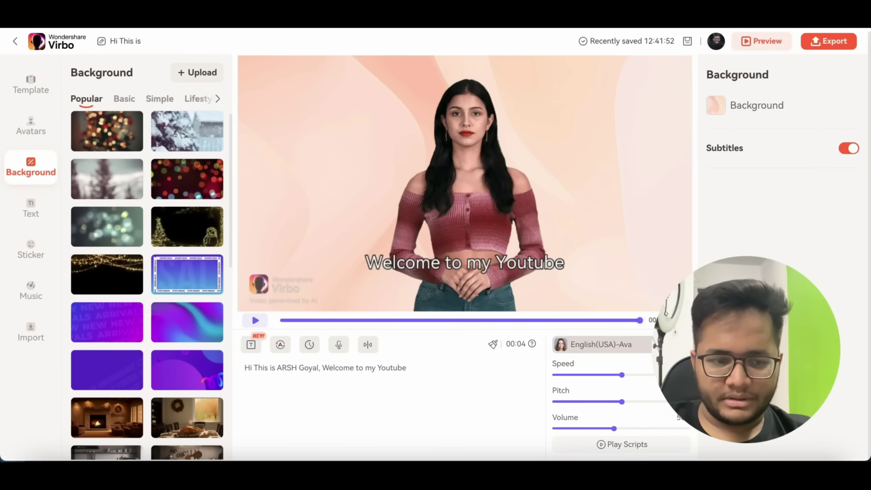
click(603, 344)
- Filter the voices by Hindi and apply Hindi-Madhur as the narration voice
scroll(502, 309, down, 2)
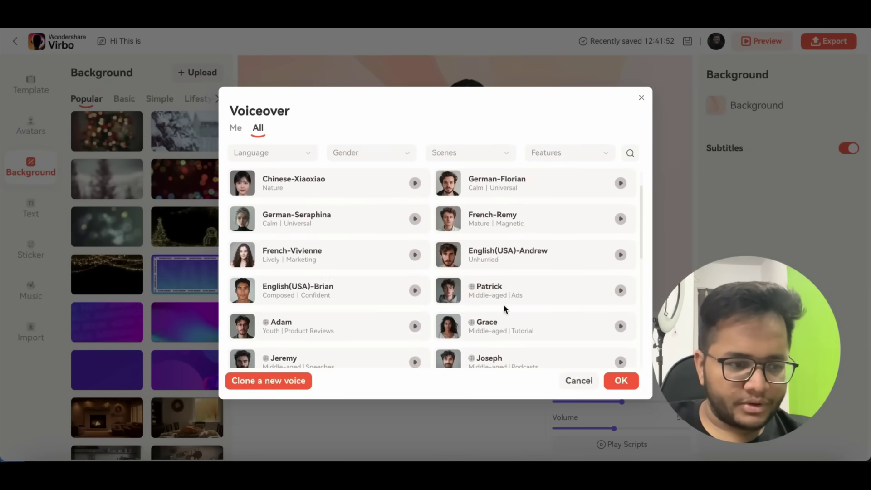
scroll(505, 310, down, 5)
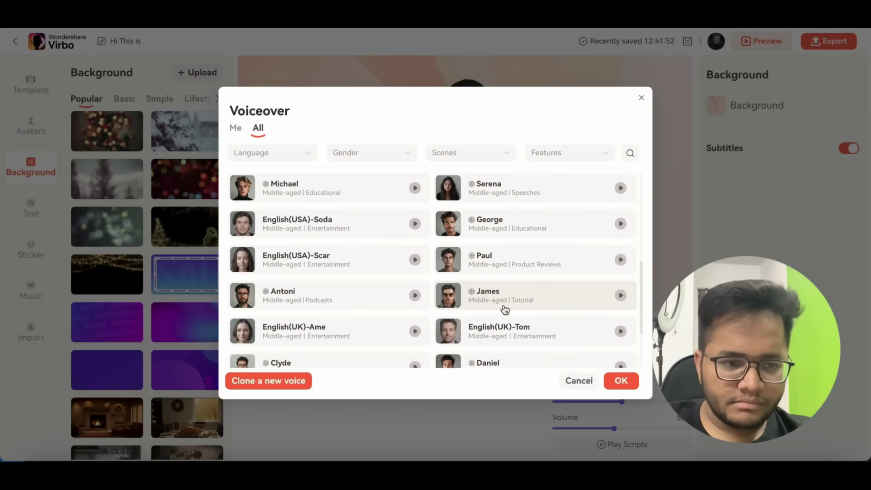
scroll(505, 310, down, 3)
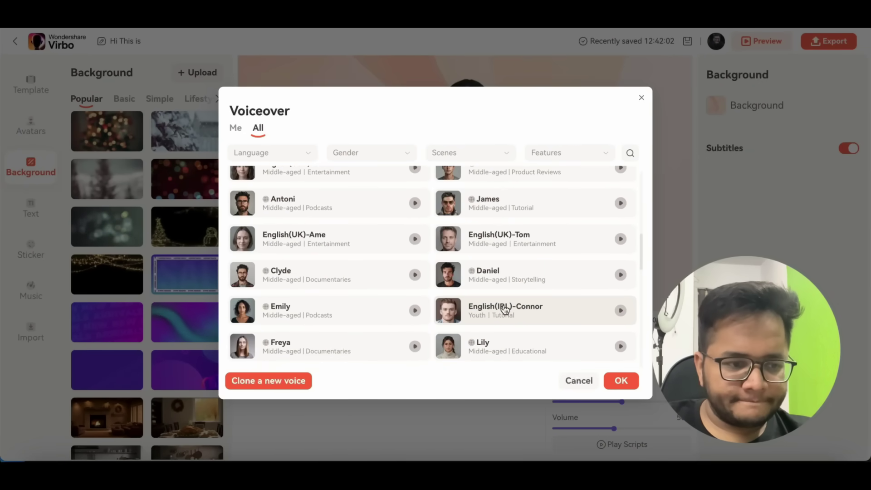
scroll(505, 309, down, 4)
scroll(505, 310, down, 5)
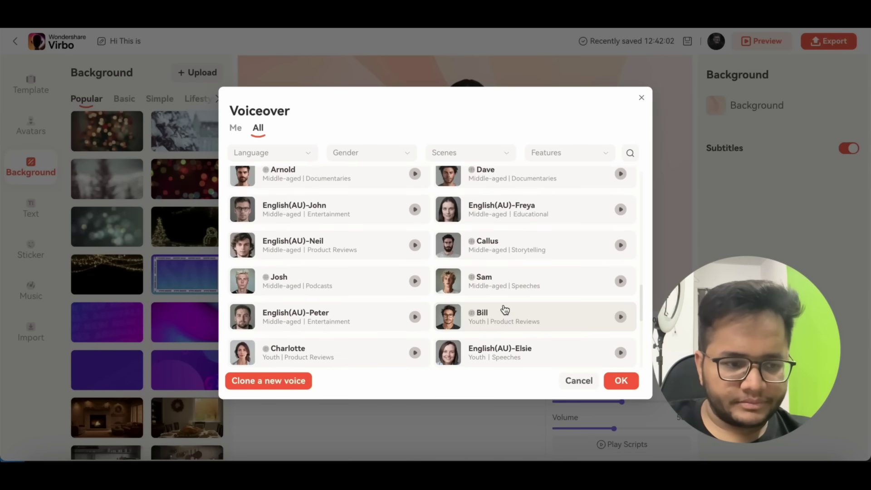
scroll(504, 310, down, 5)
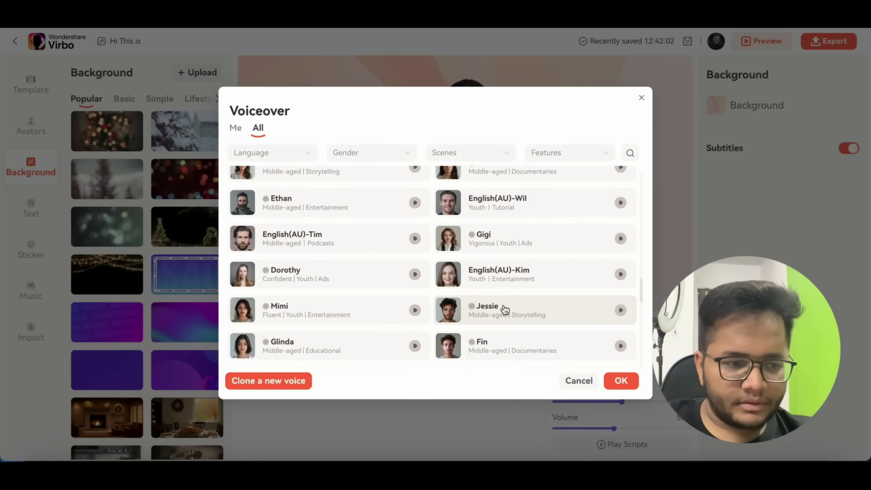
scroll(505, 309, down, 6)
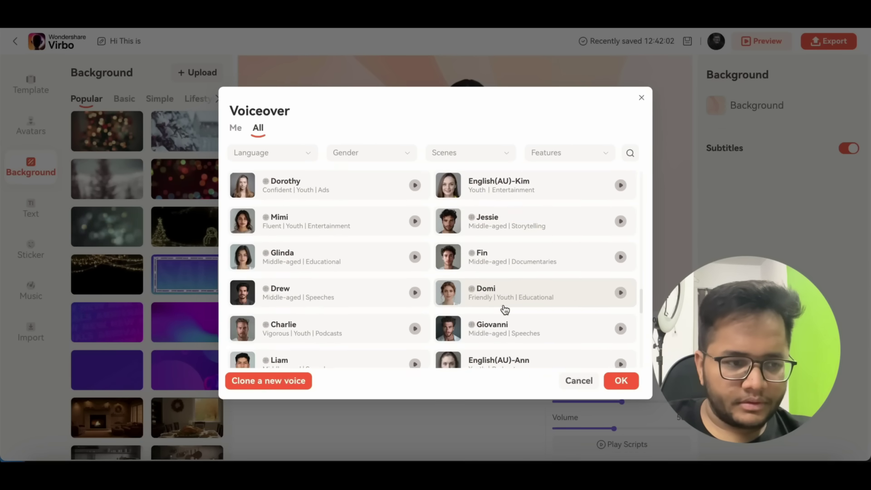
click(308, 153)
scroll(275, 285, down, 3)
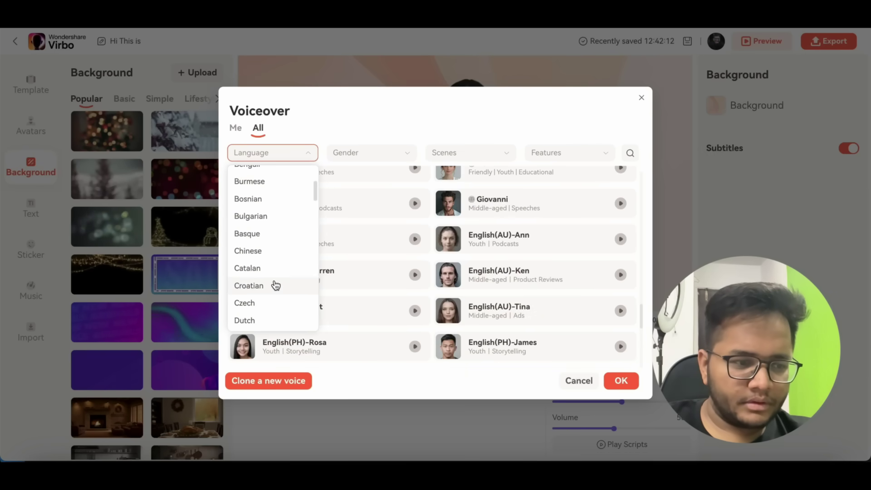
scroll(275, 285, down, 6)
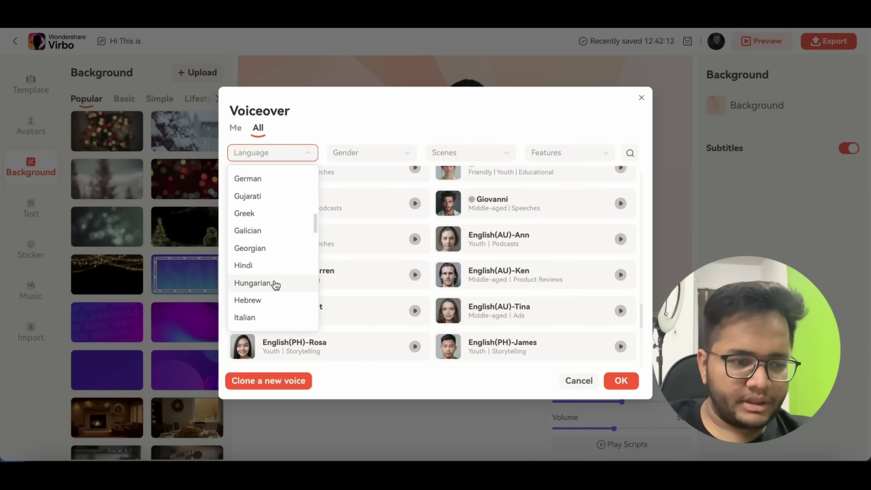
click(274, 267)
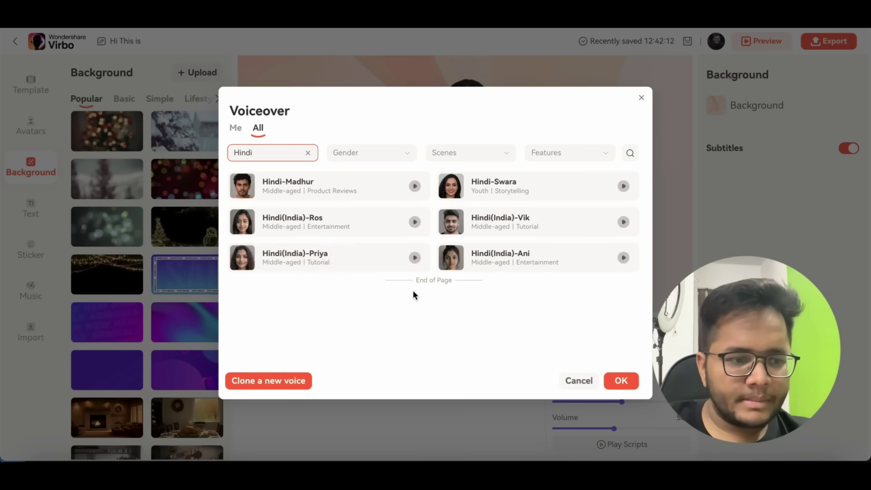
click(364, 193)
click(619, 380)
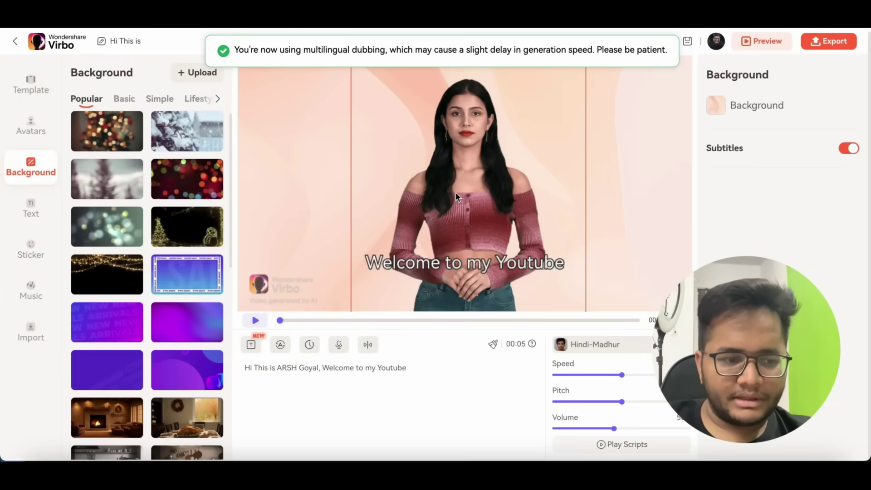
- Play the full avatar video preview with the Hindi-Madhur voice
click(261, 322)
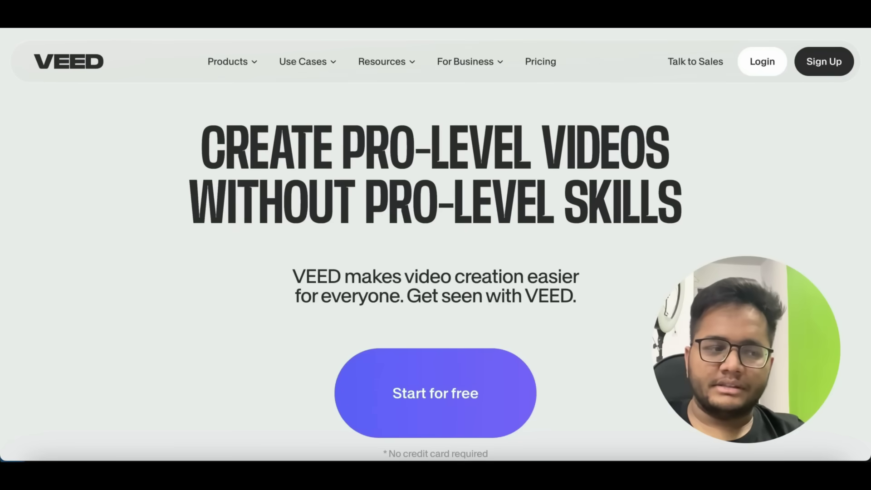
- Start a free VEED project from the homepage, opening a blank 16:9 editor
scroll(410, 277, down, 3)
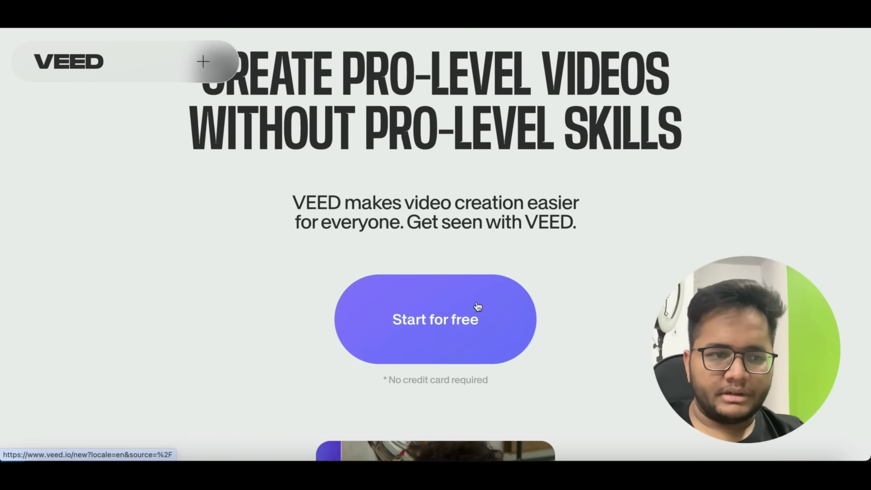
click(455, 318)
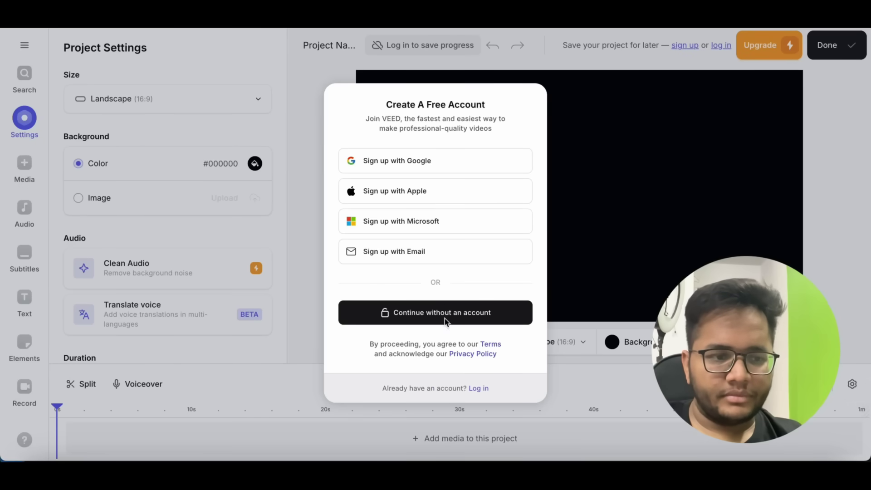
- Sign up to VEED with a Google account and decline the offers opt-in
click(422, 166)
click(411, 253)
click(484, 358)
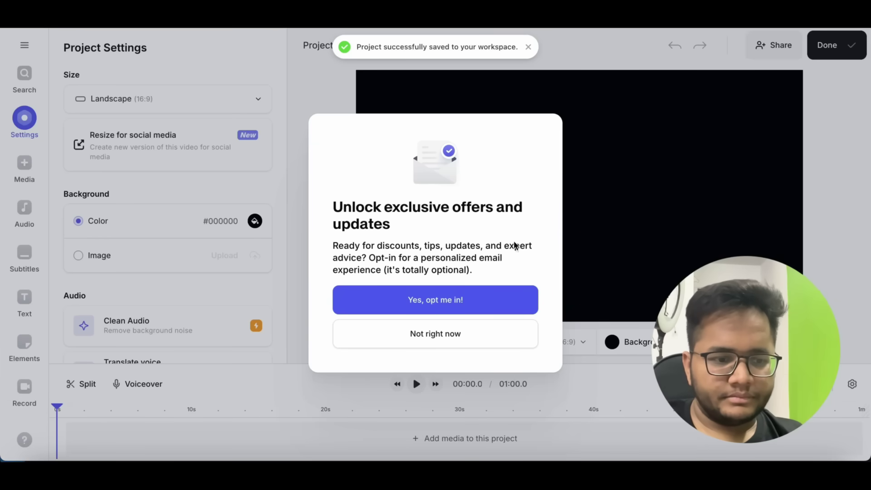
click(452, 334)
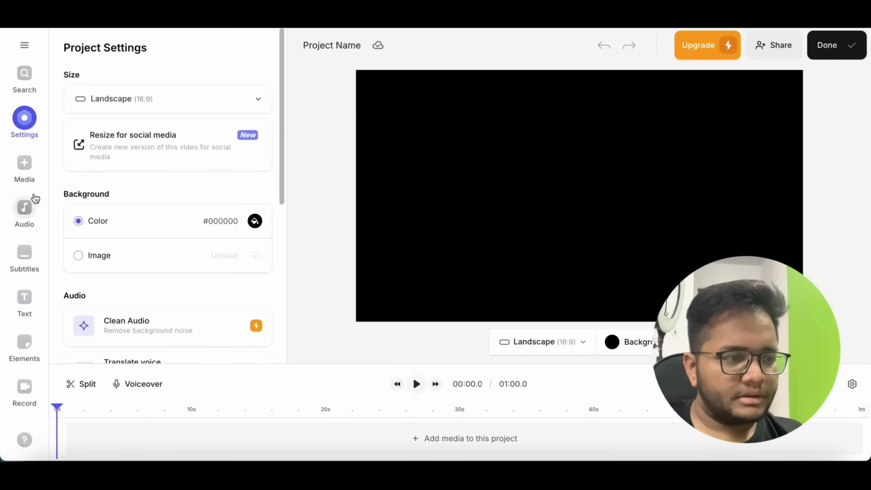
click(25, 168)
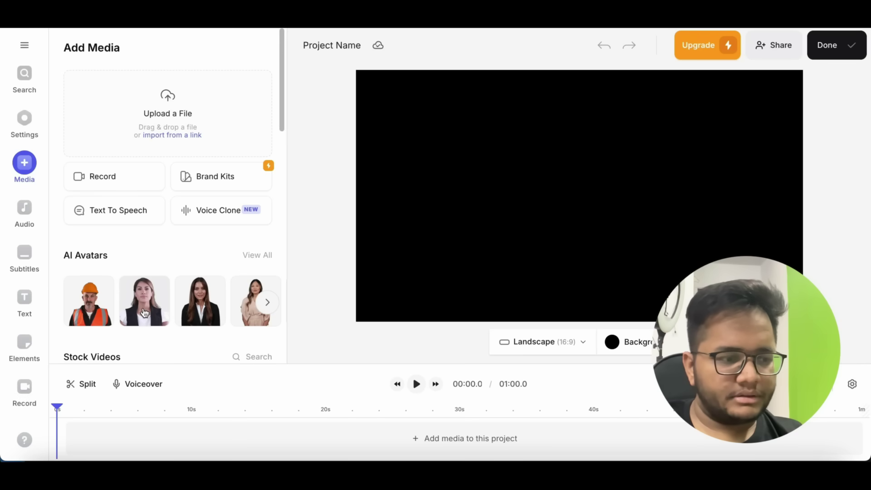
- Create an Isabella (Formal) AI avatar clip with a welcome-back-to-my-YouTube-channel intro script
scroll(210, 311, down, 3)
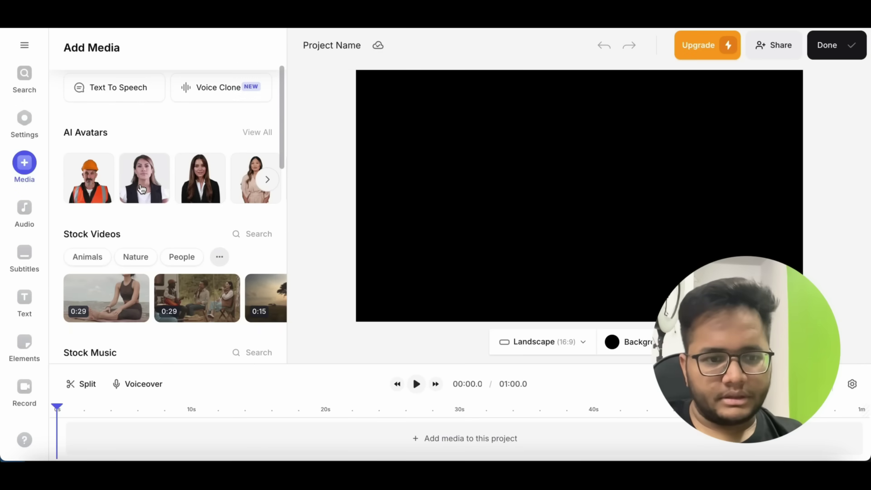
click(141, 187)
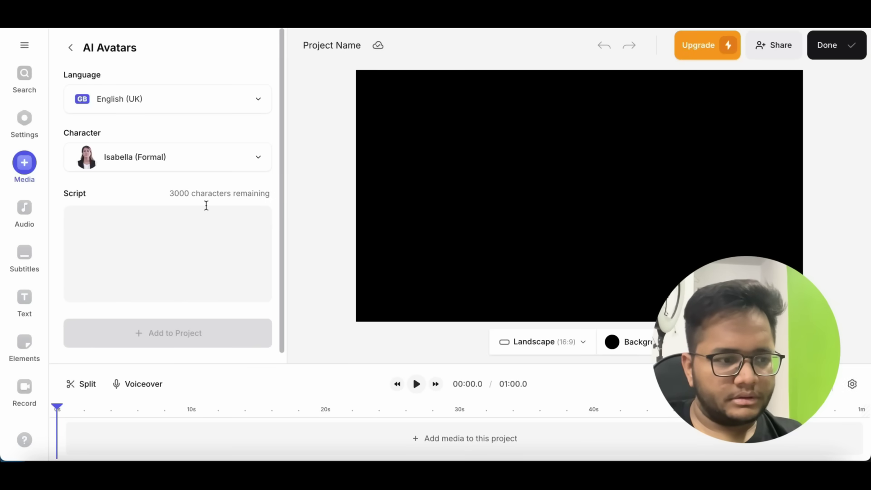
click(156, 232)
text(Hi This)
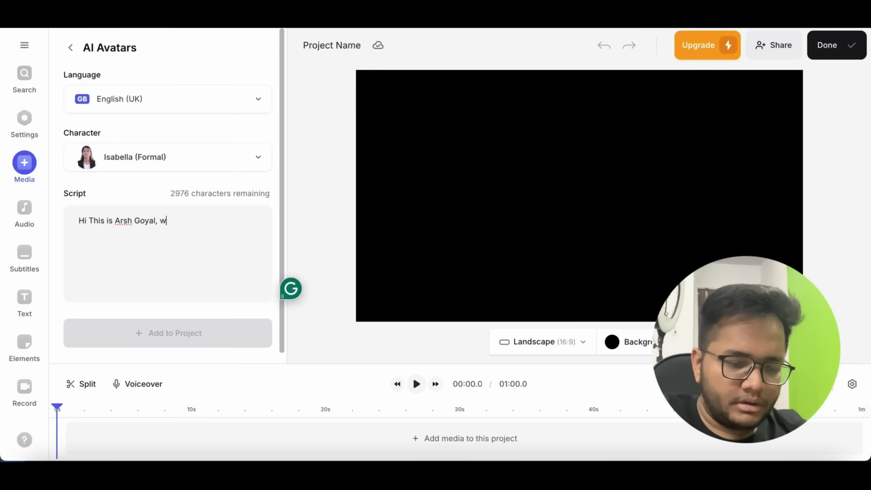
text(is Arsh Goyal, welcome back to my Youtube Channel.)
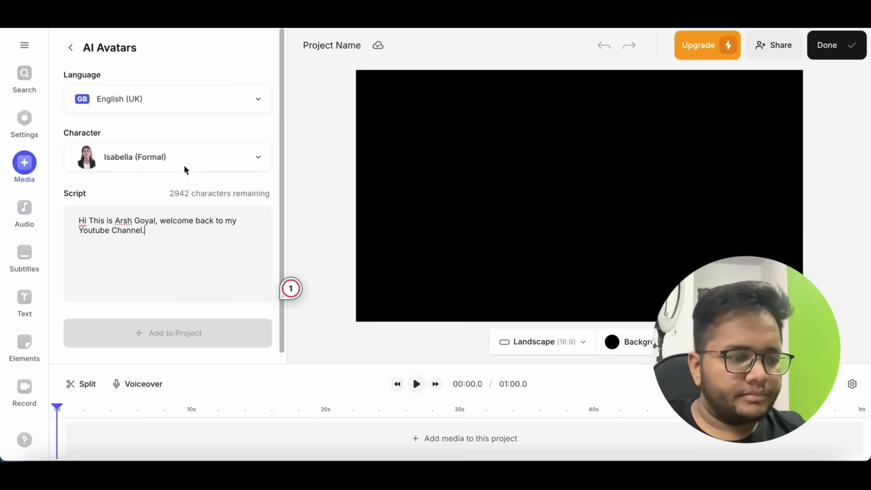
- Bring up the Add Audio library with its stock music tracks
scroll(173, 303, down, 1)
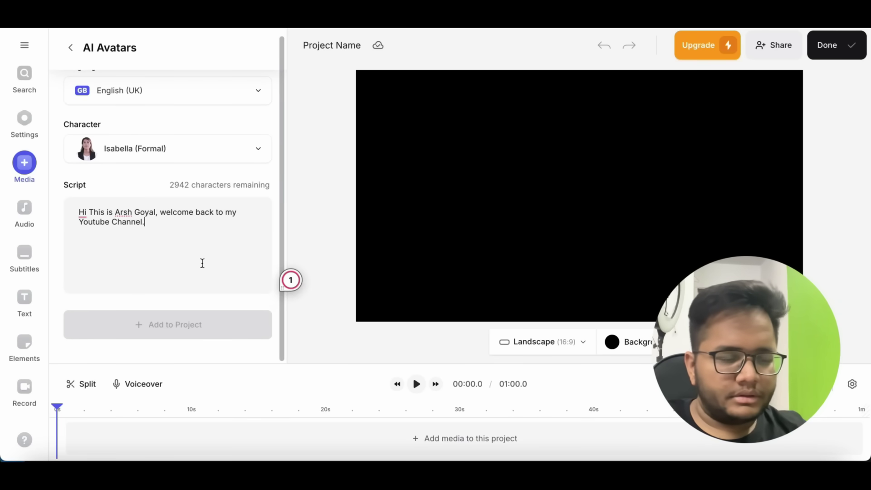
scroll(202, 263, up, 1)
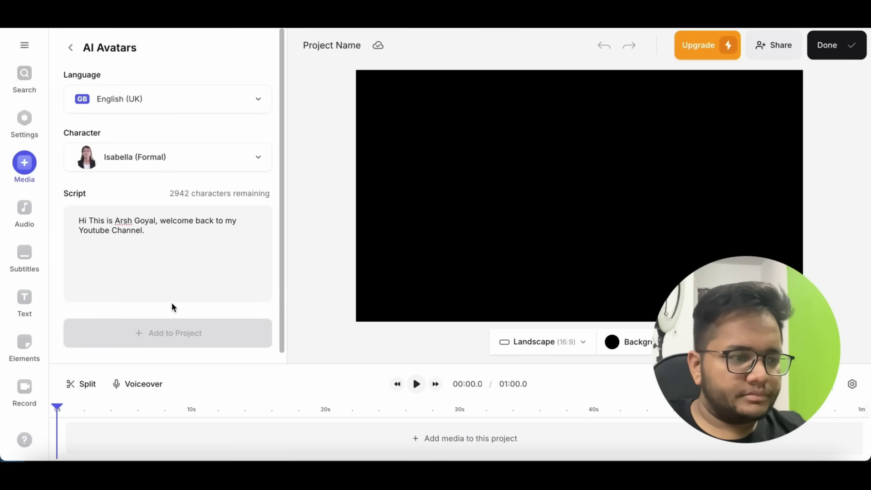
click(31, 217)
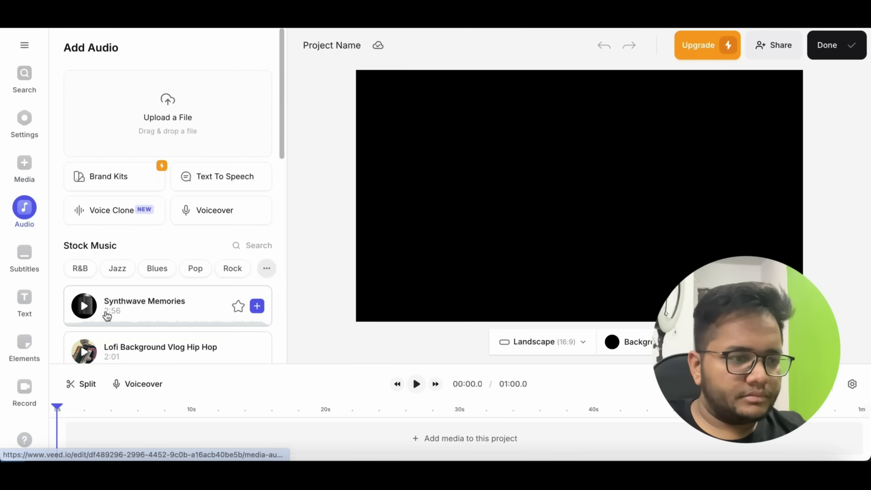
- Preview the Synthwave Memories track, then browse the Subtitles, Text and Elements libraries
scroll(107, 315, down, 3)
click(84, 201)
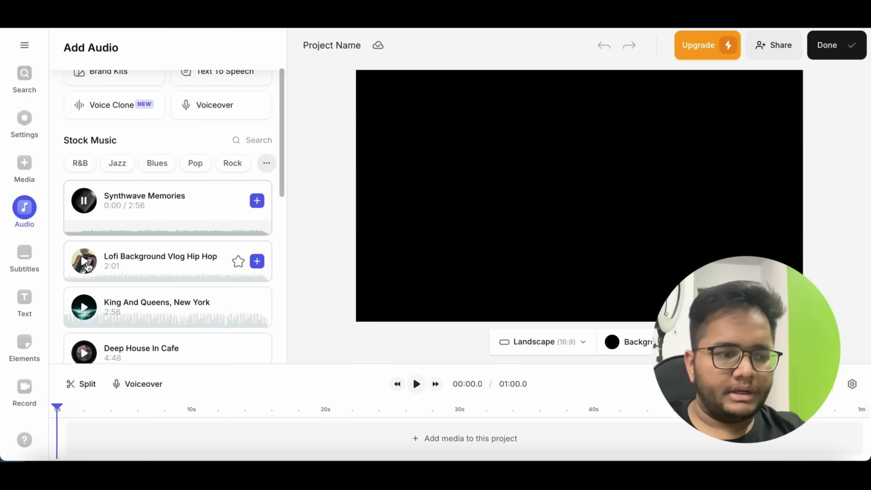
click(25, 259)
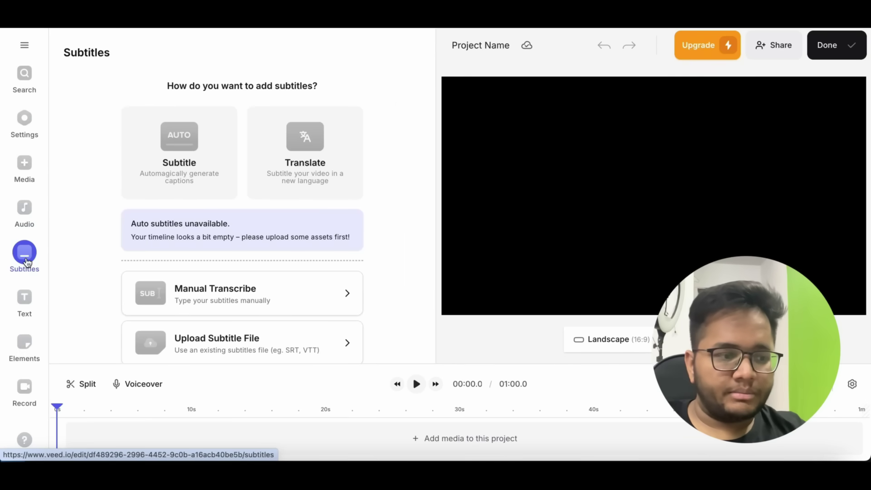
click(24, 297)
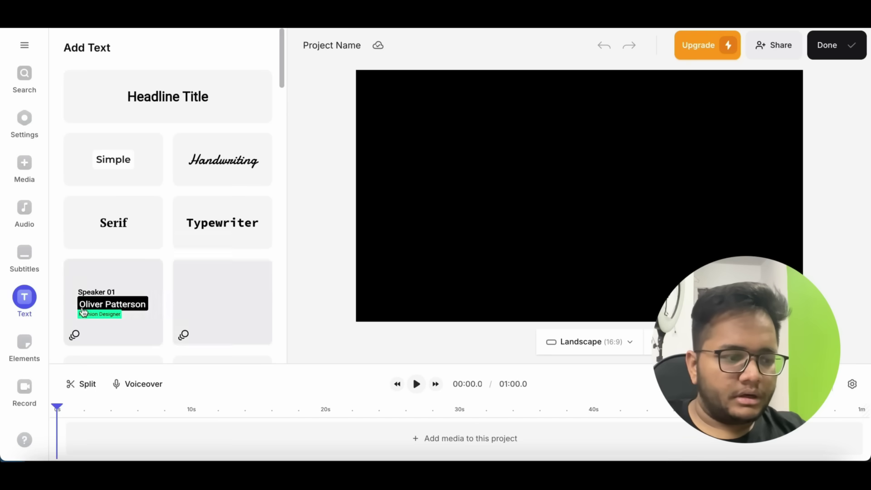
click(24, 343)
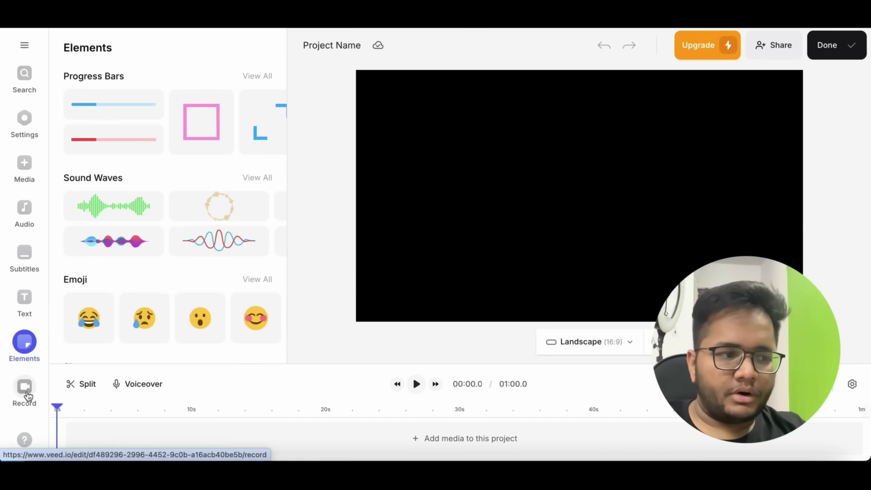